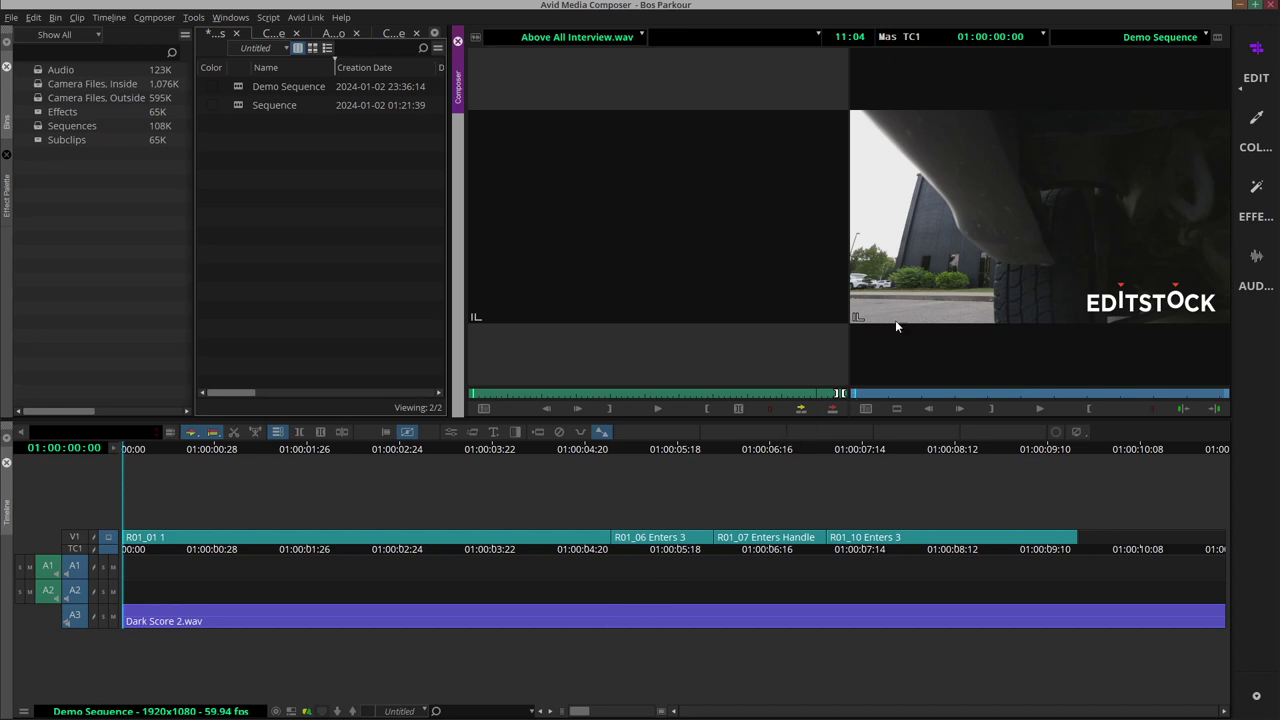
Step: Preview the sequence, set an out point on Above All Interview.wav, check it, and return Home
{"action": "key", "text": "space"}
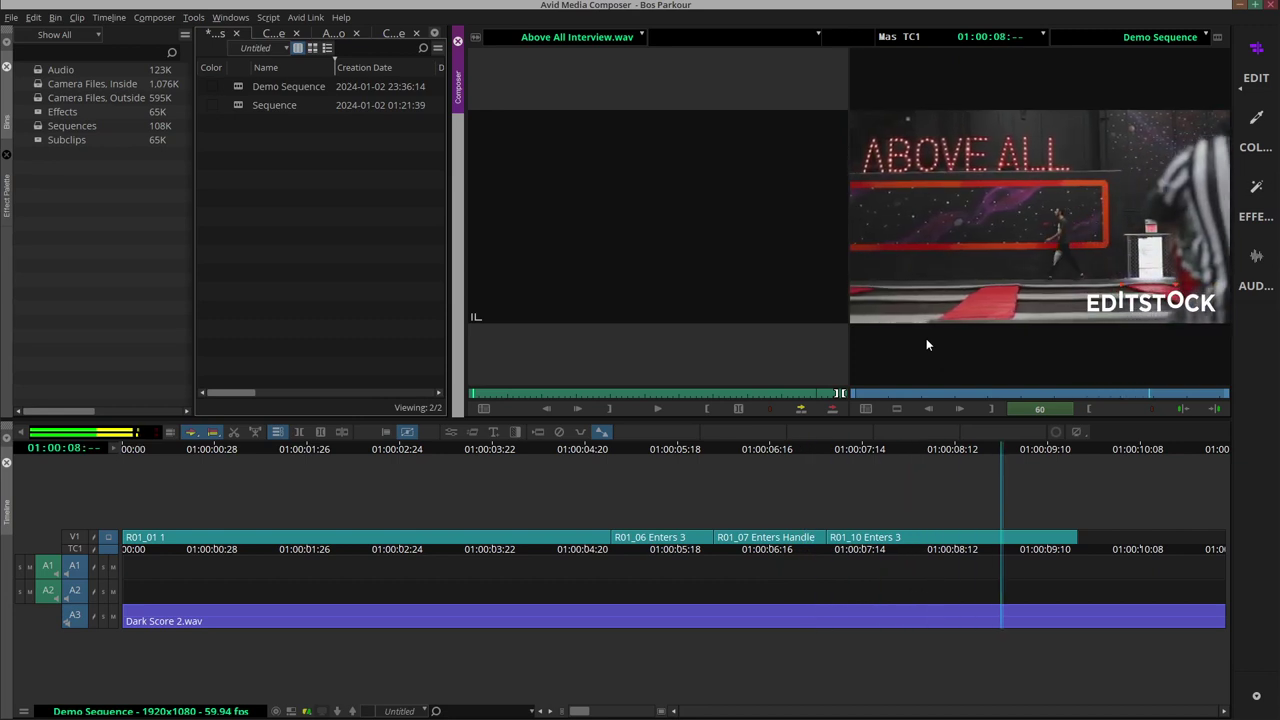
{"action": "key", "text": "space"}
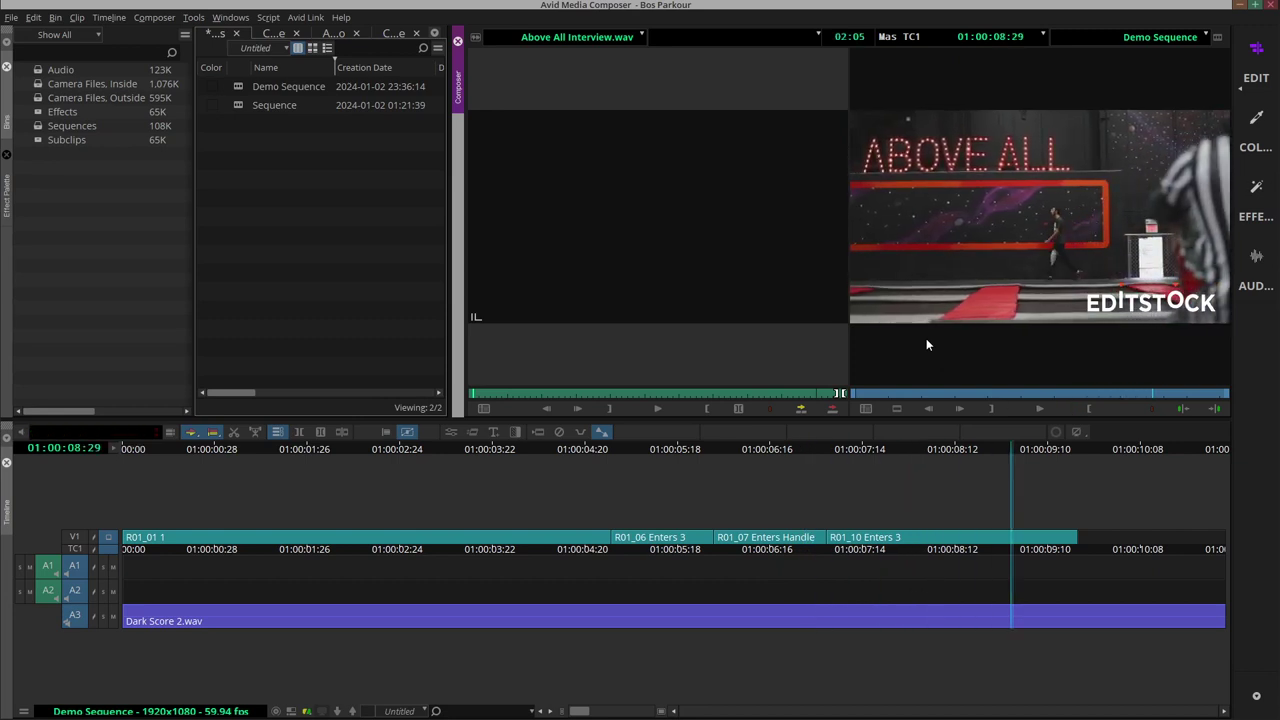
{"action": "key", "text": "o"}
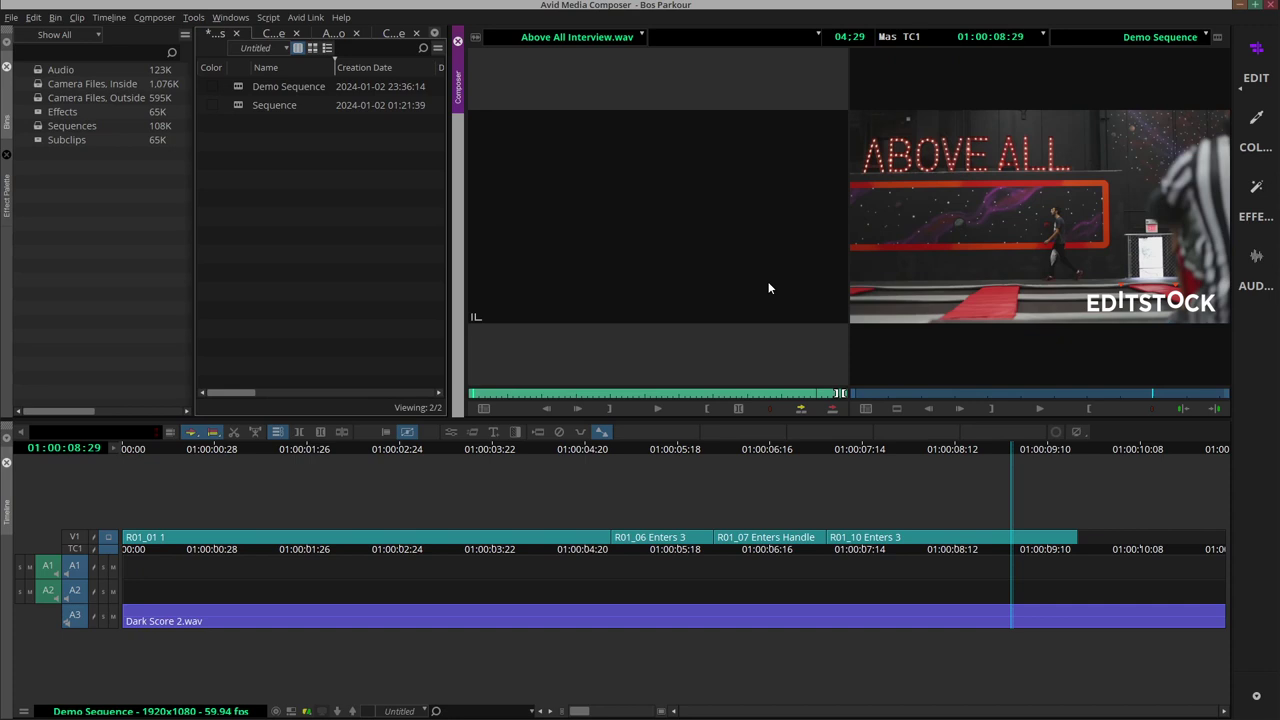
{"action": "key", "text": "space"}
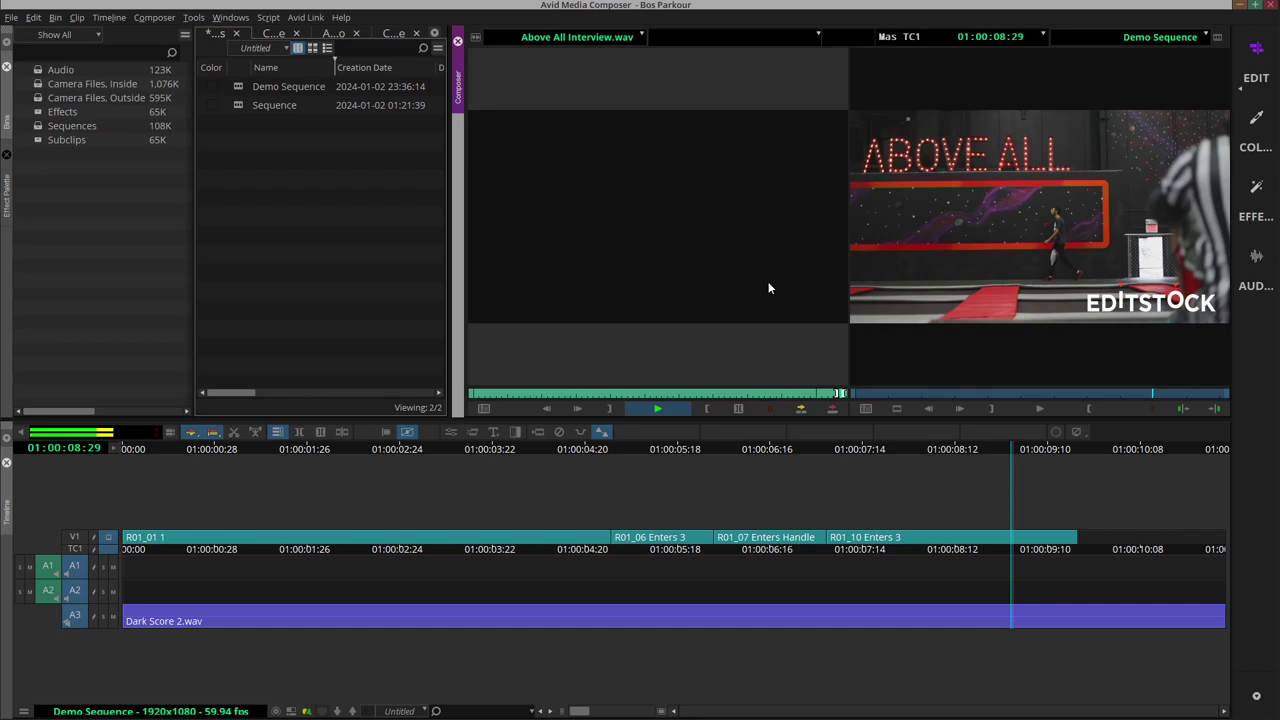
{"action": "key", "text": "space"}
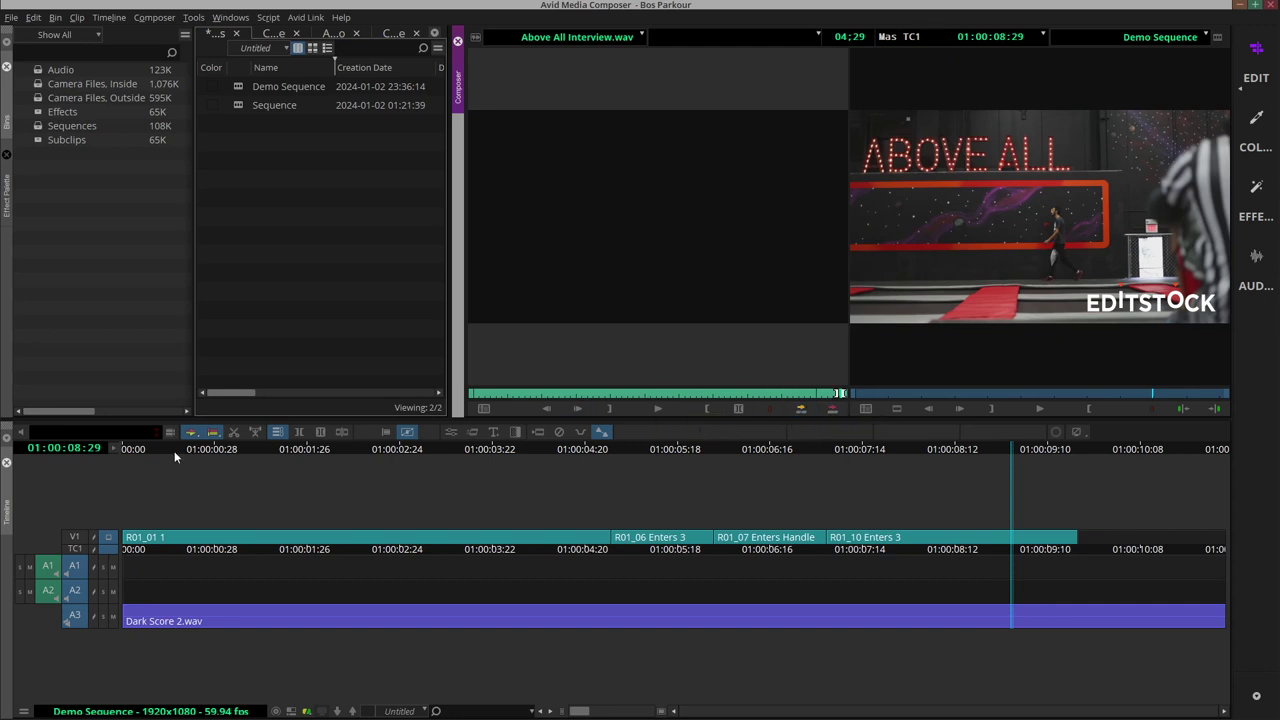
{"action": "key", "text": "Home"}
Step: With A3 deselected, overwrite the interview onto A1 and A2, then replay from the start
{"action": "left_click", "coordinate": [76, 613]}
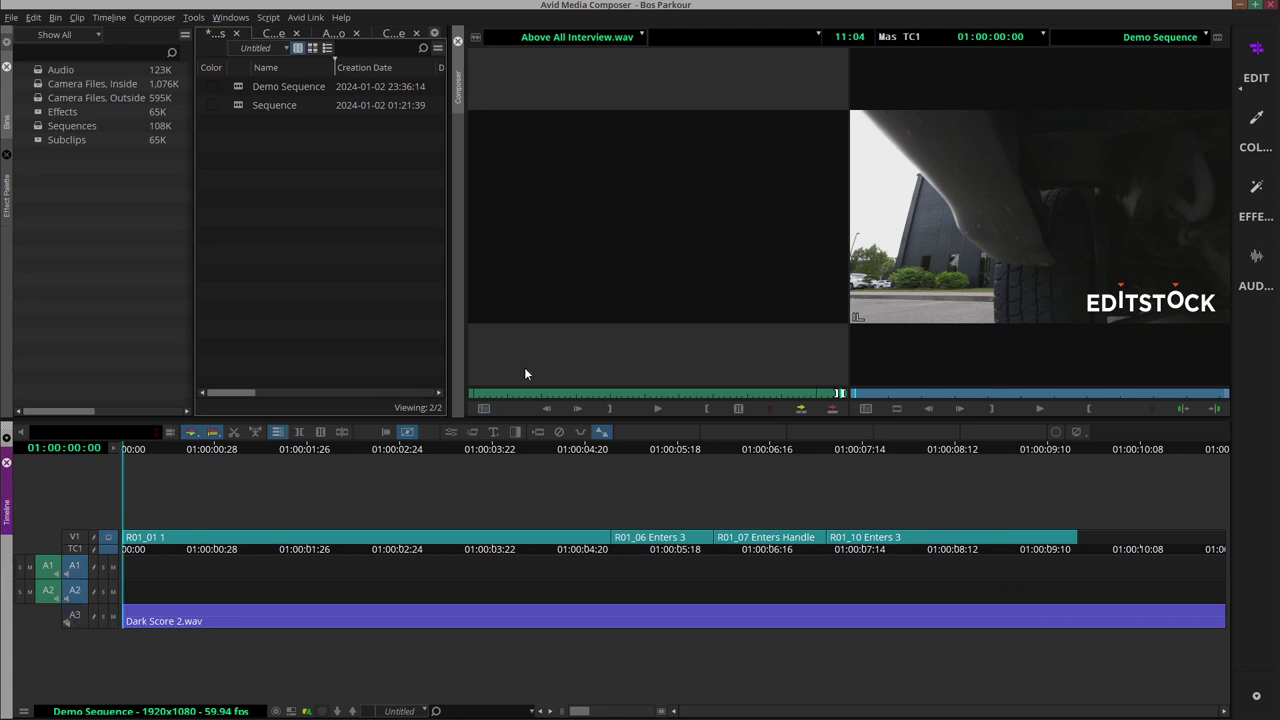
{"action": "key", "text": "b"}
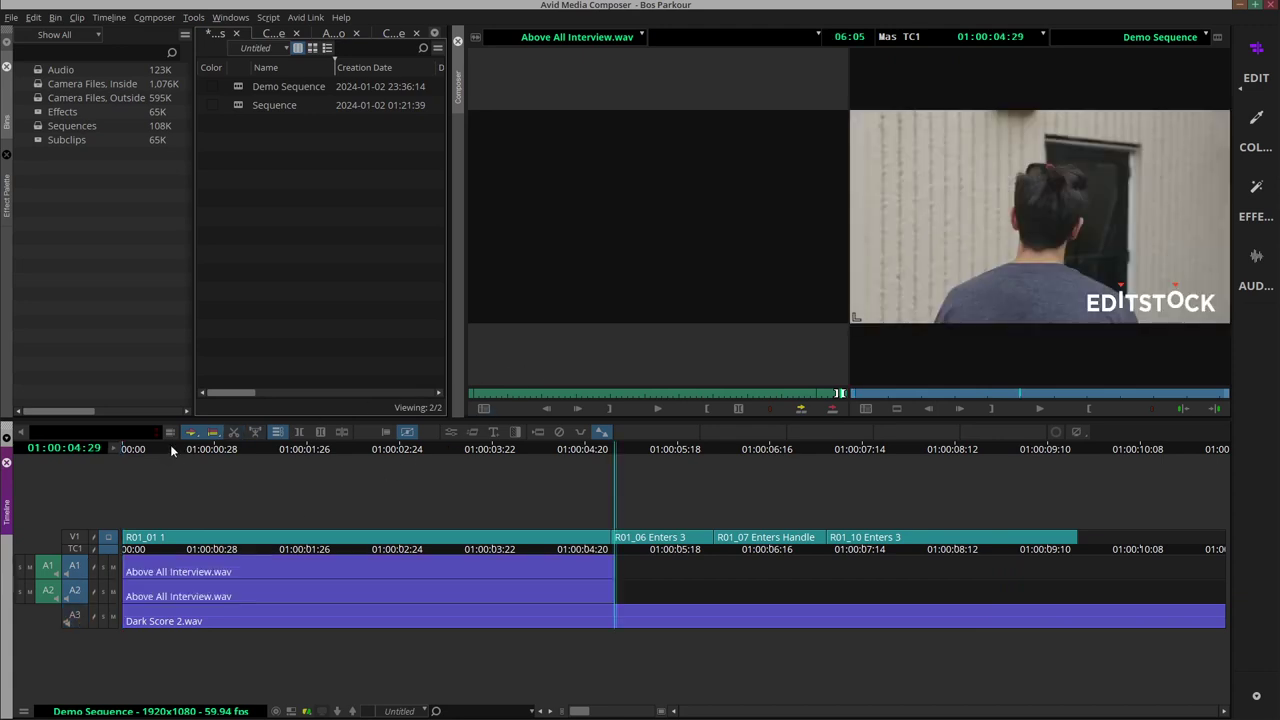
{"action": "key", "text": "Home"}
{"action": "key", "text": "space"}
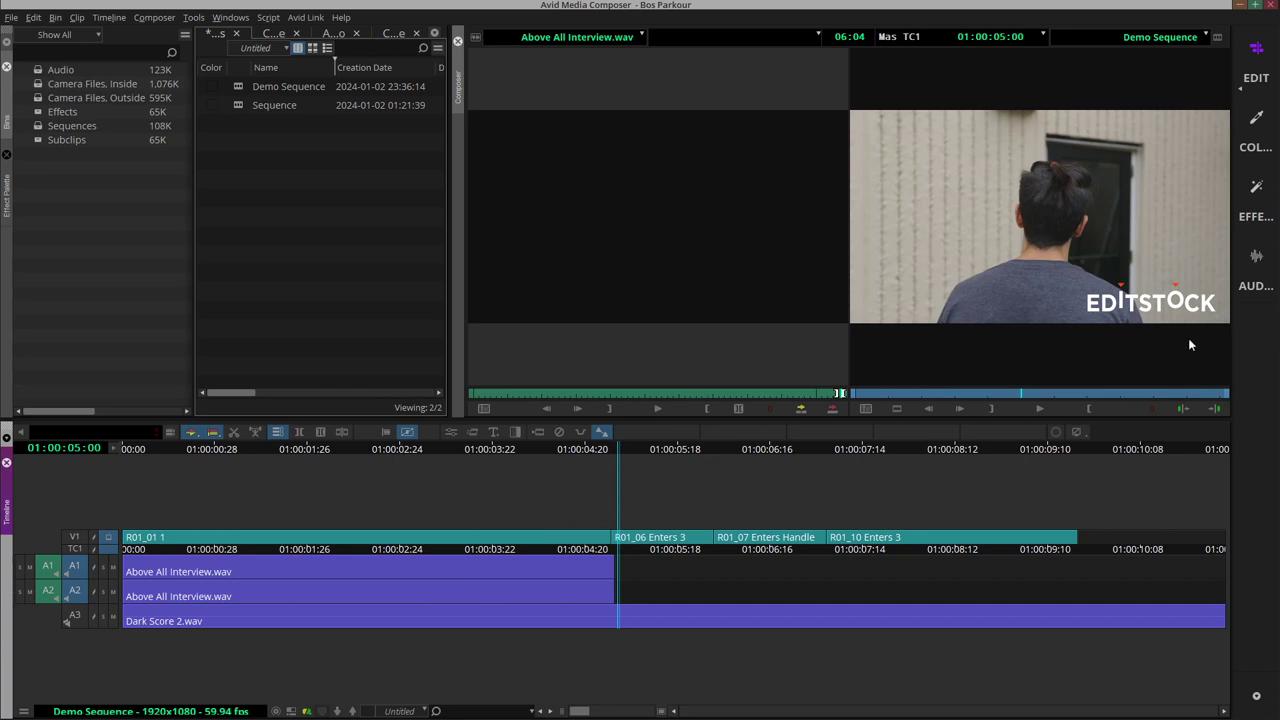
Step: In the Audio workspace, pull the A3 Dark Score 2.wav fader to -11.0 dB and play it back
{"action": "left_click", "coordinate": [1255, 258]}
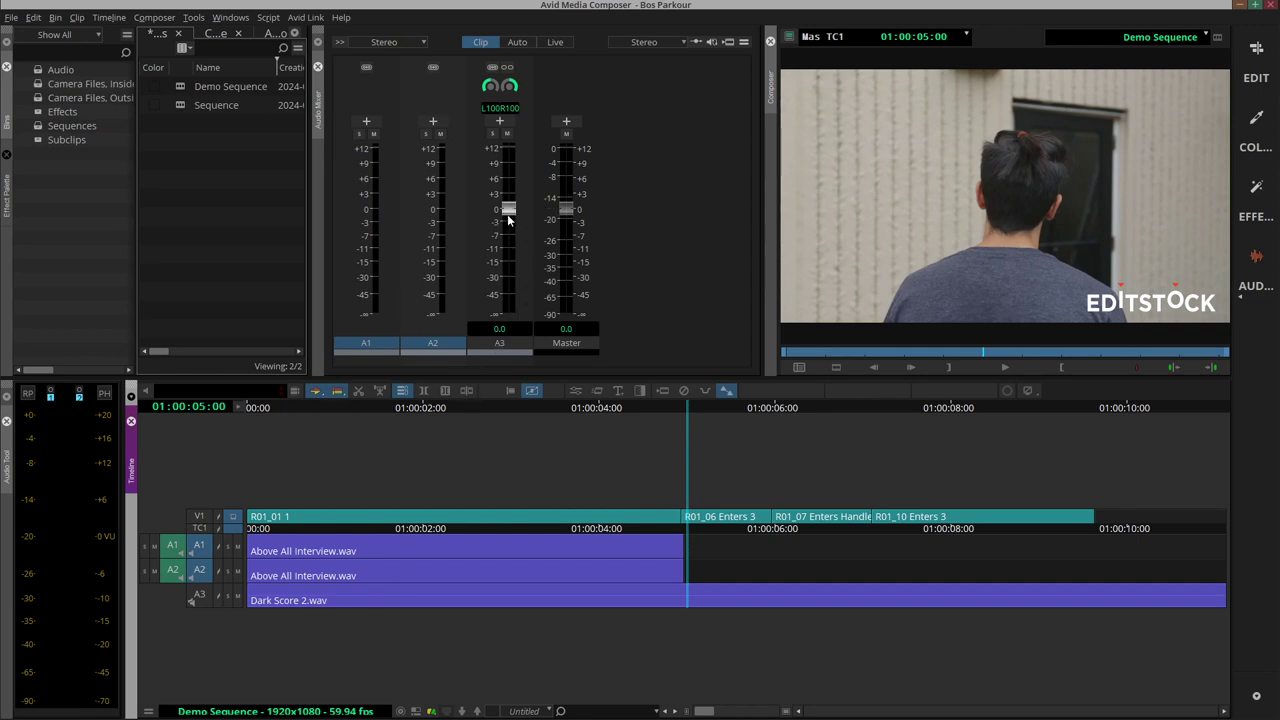
{"action": "left_click_drag", "start_coordinate": [508, 220], "coordinate": [505, 251]}
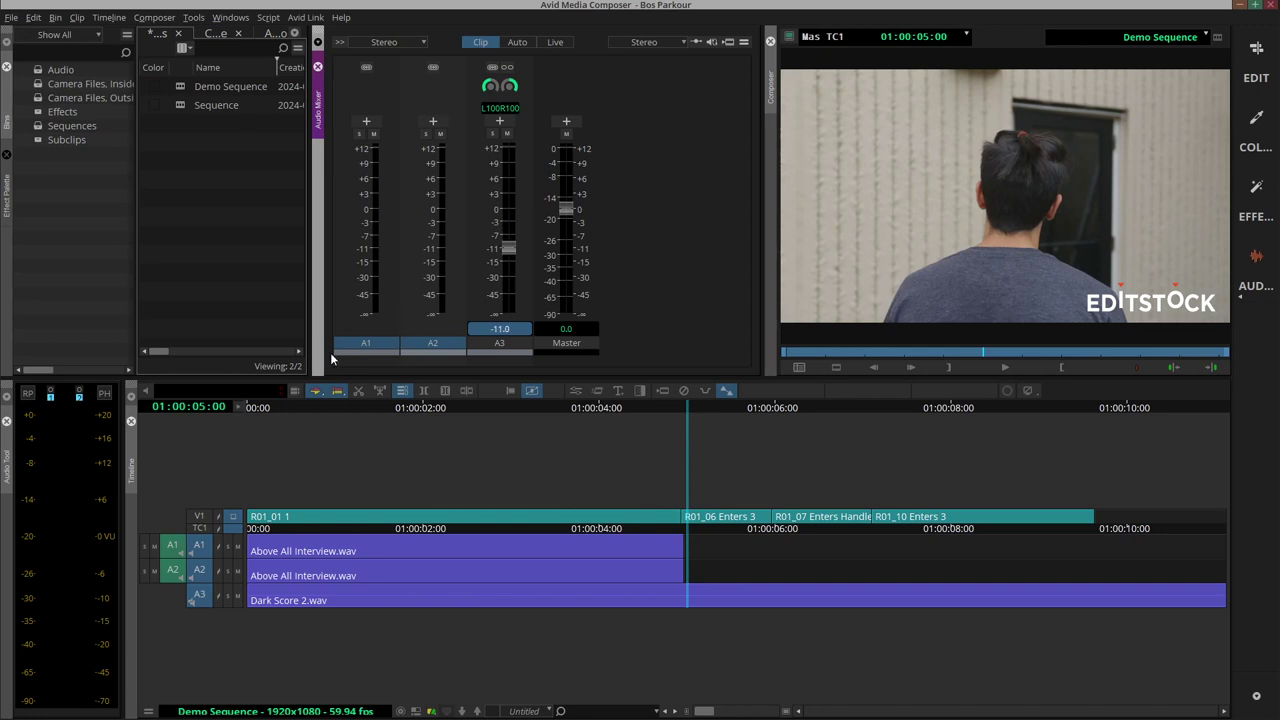
{"action": "left_click", "coordinate": [260, 407]}
{"action": "key", "text": "space"}
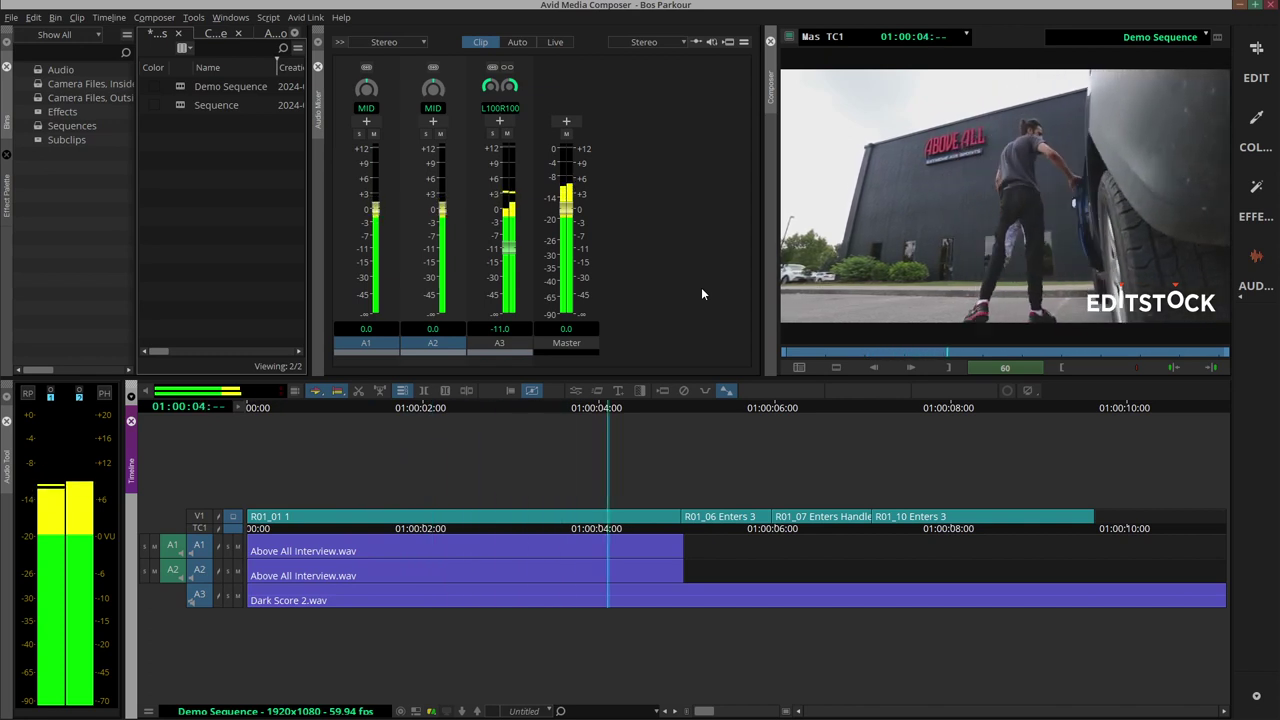
{"action": "key", "text": "space"}
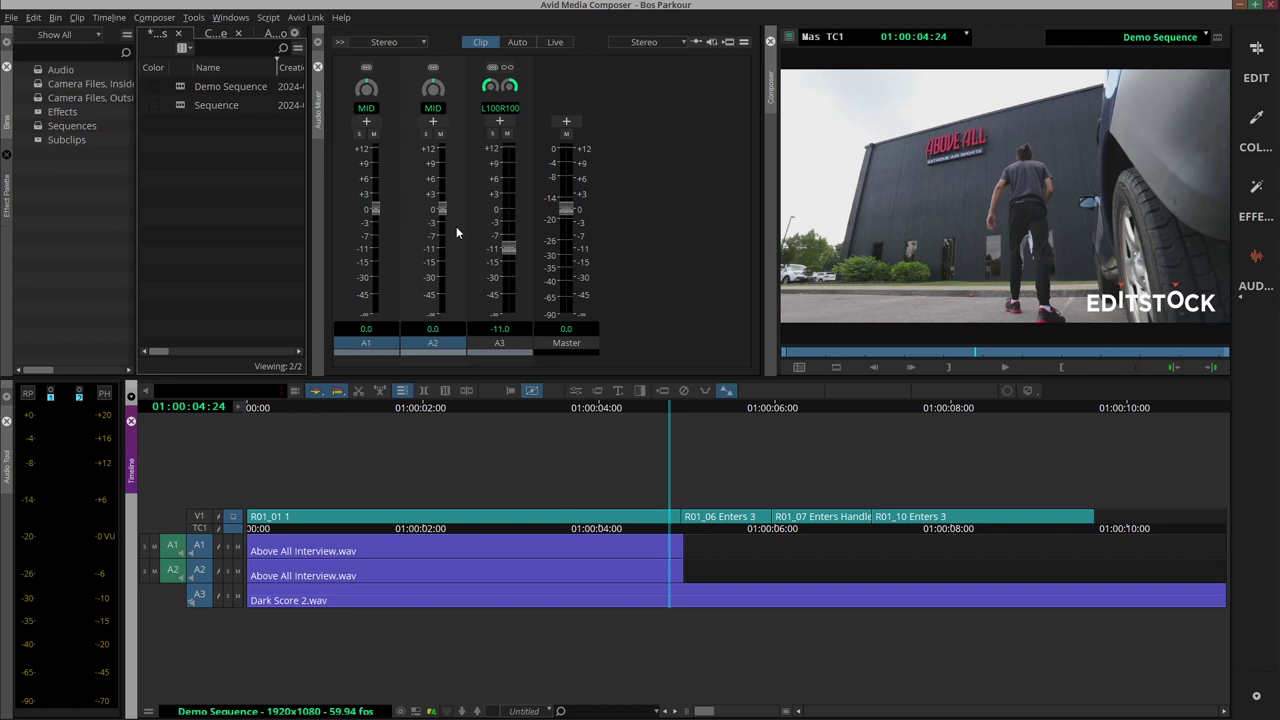
{"action": "left_click", "coordinate": [684, 410]}
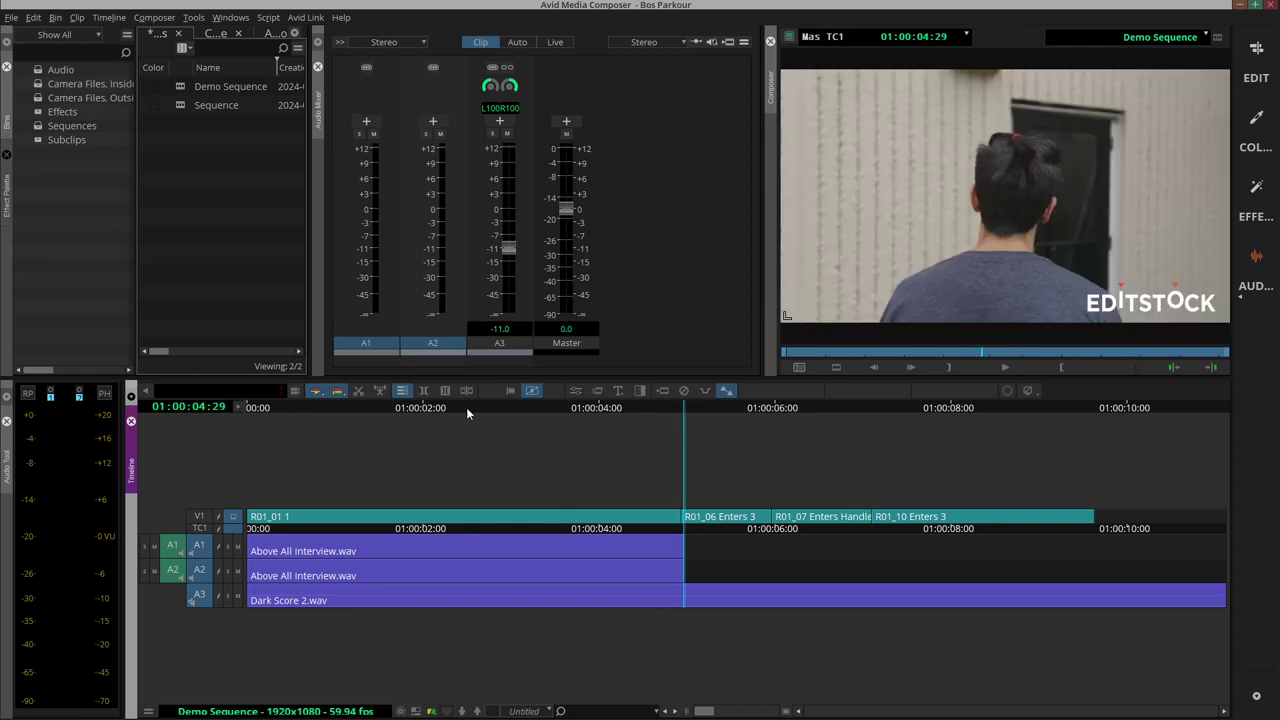
{"action": "left_click", "coordinate": [706, 391]}
{"action": "left_click_drag", "start_coordinate": [700, 406], "coordinate": [709, 497]}
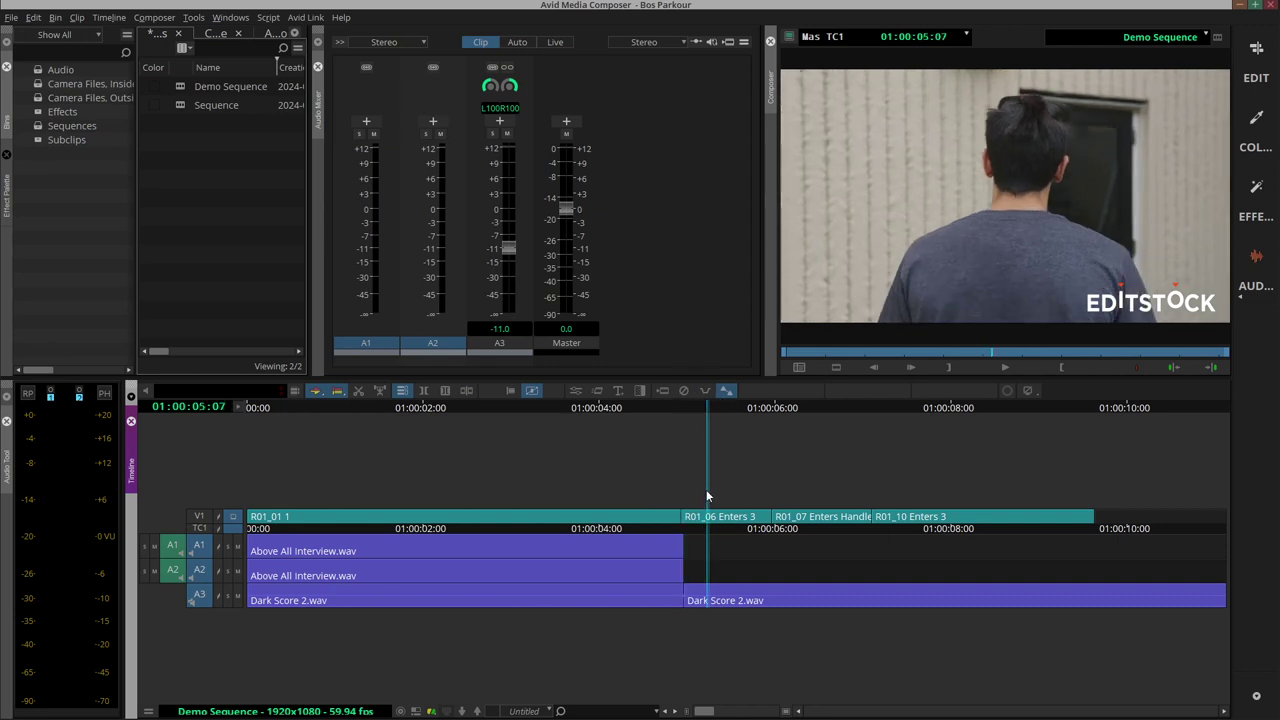
{"action": "key", "text": "t"}
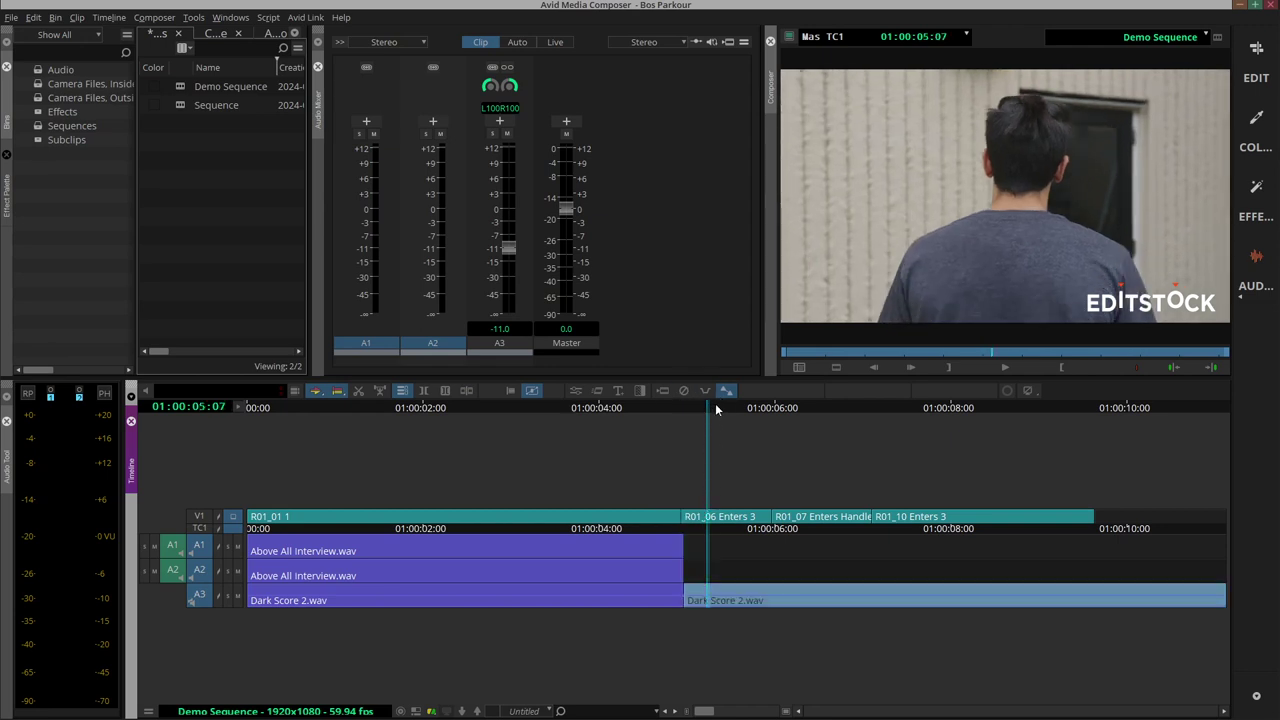
{"action": "key", "text": "ctrl+z"}
{"action": "left_click_drag", "start_coordinate": [704, 408], "coordinate": [676, 410]}
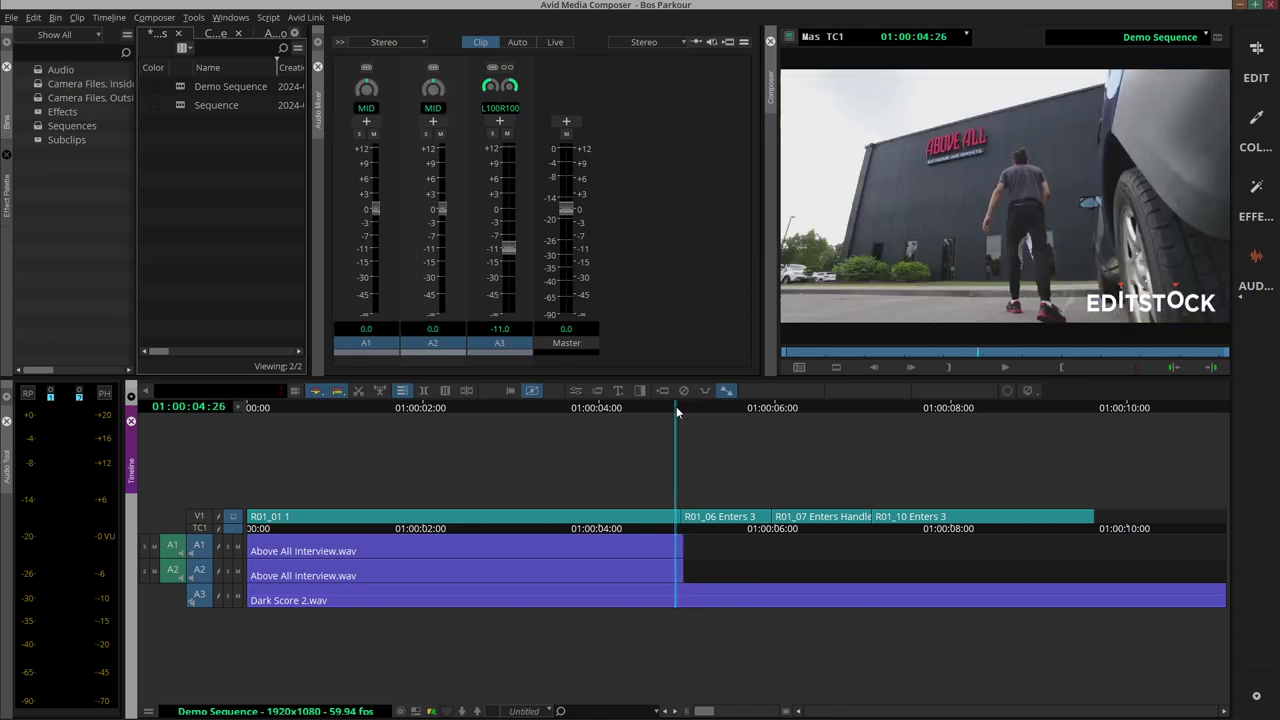
Step: Expand the Track Control Panel and turn on waveforms for tracks A1, A2 and A3
{"action": "left_click", "coordinate": [238, 408]}
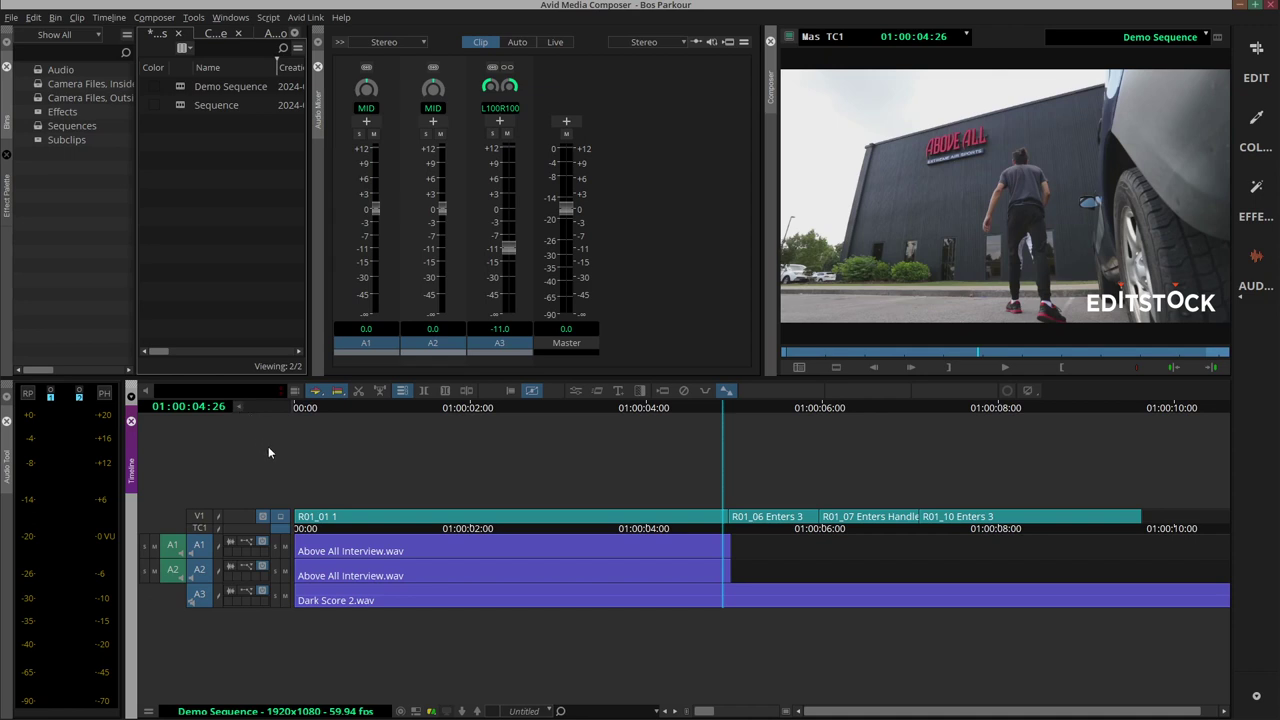
{"action": "left_click", "coordinate": [229, 544]}
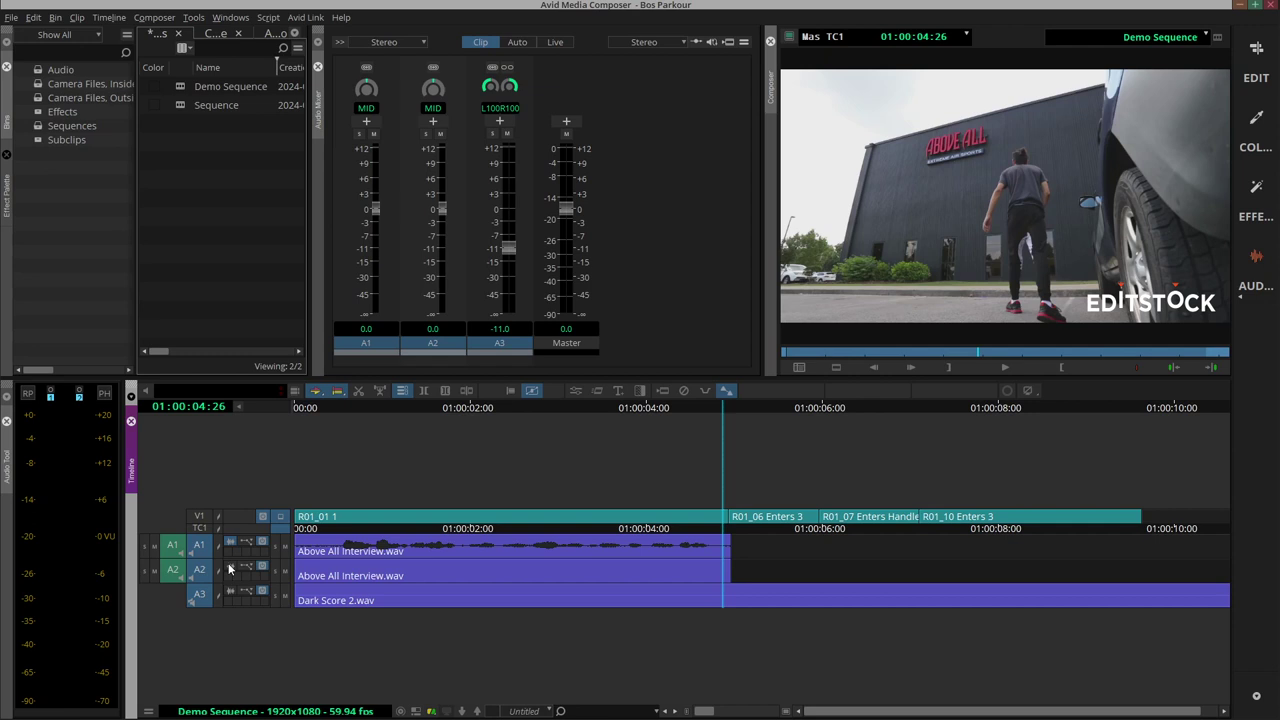
{"action": "left_click", "coordinate": [229, 568]}
{"action": "left_click", "coordinate": [230, 592]}
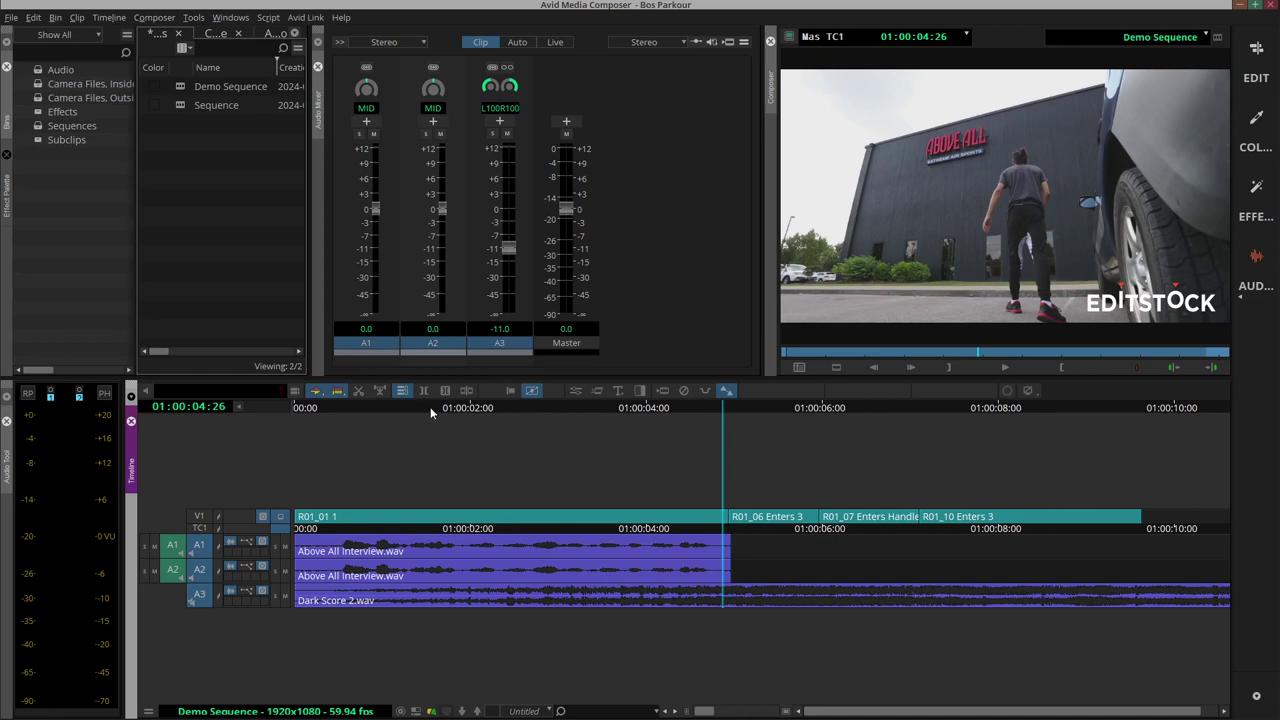
Step: From the sequence start, set A3's clip display to Volume to show its level graph
{"action": "key", "text": "Home"}
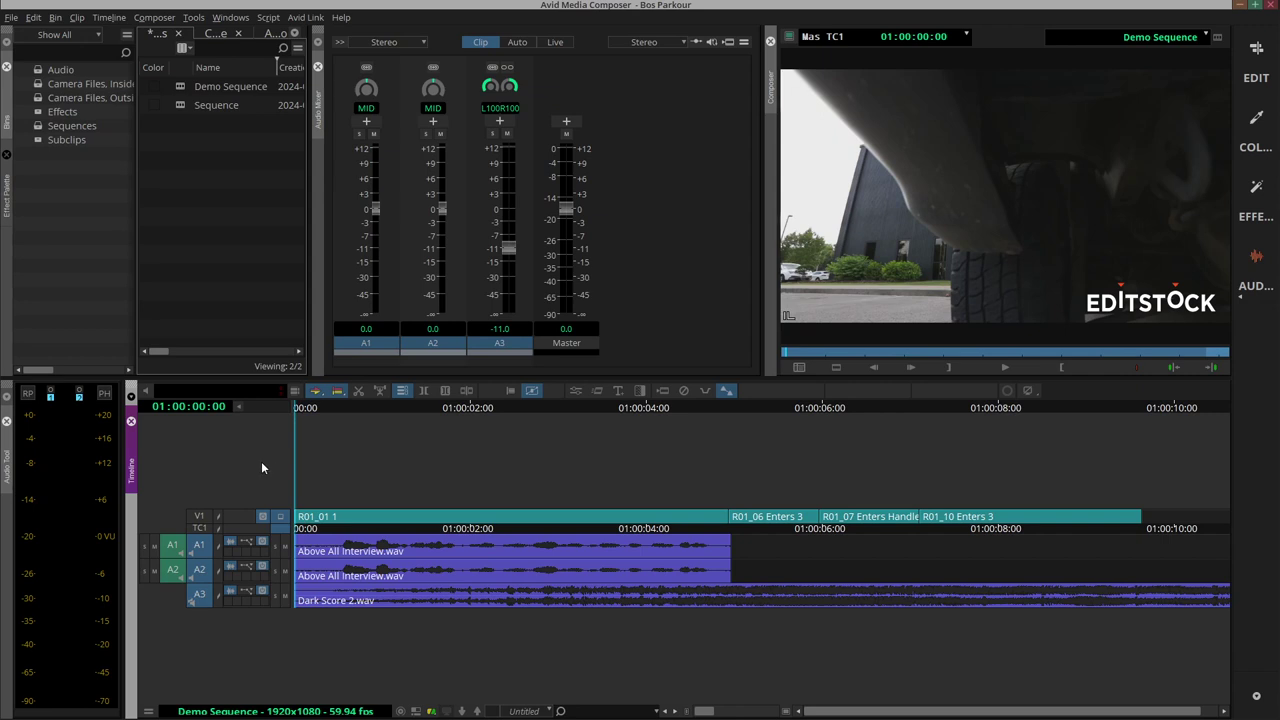
{"action": "left_click", "coordinate": [248, 594]}
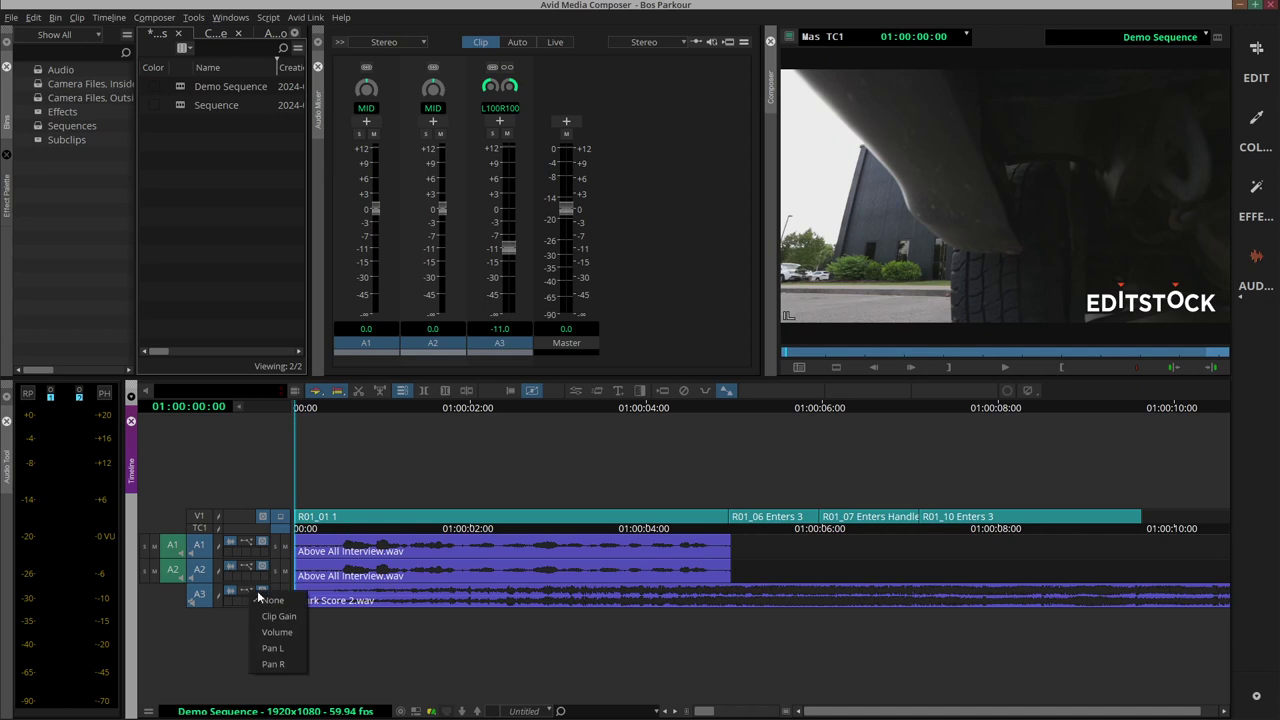
{"action": "left_click", "coordinate": [263, 630]}
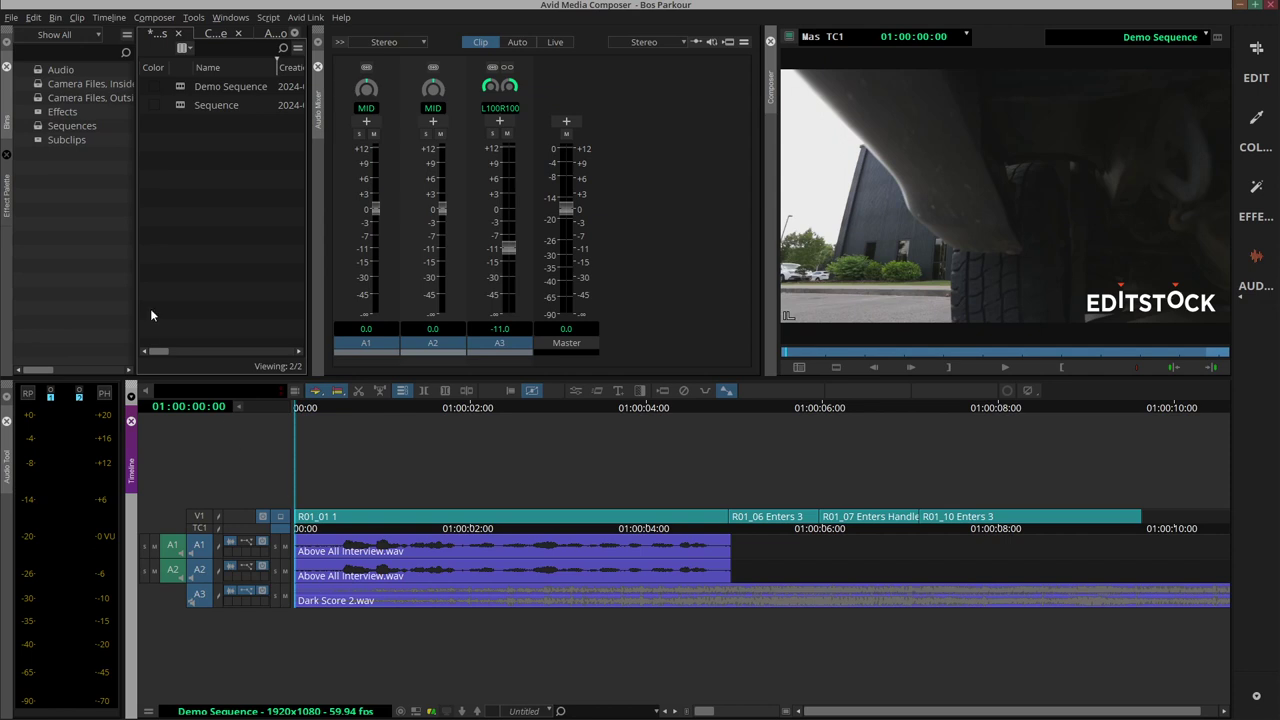
{"action": "left_click", "coordinate": [12, 18]}
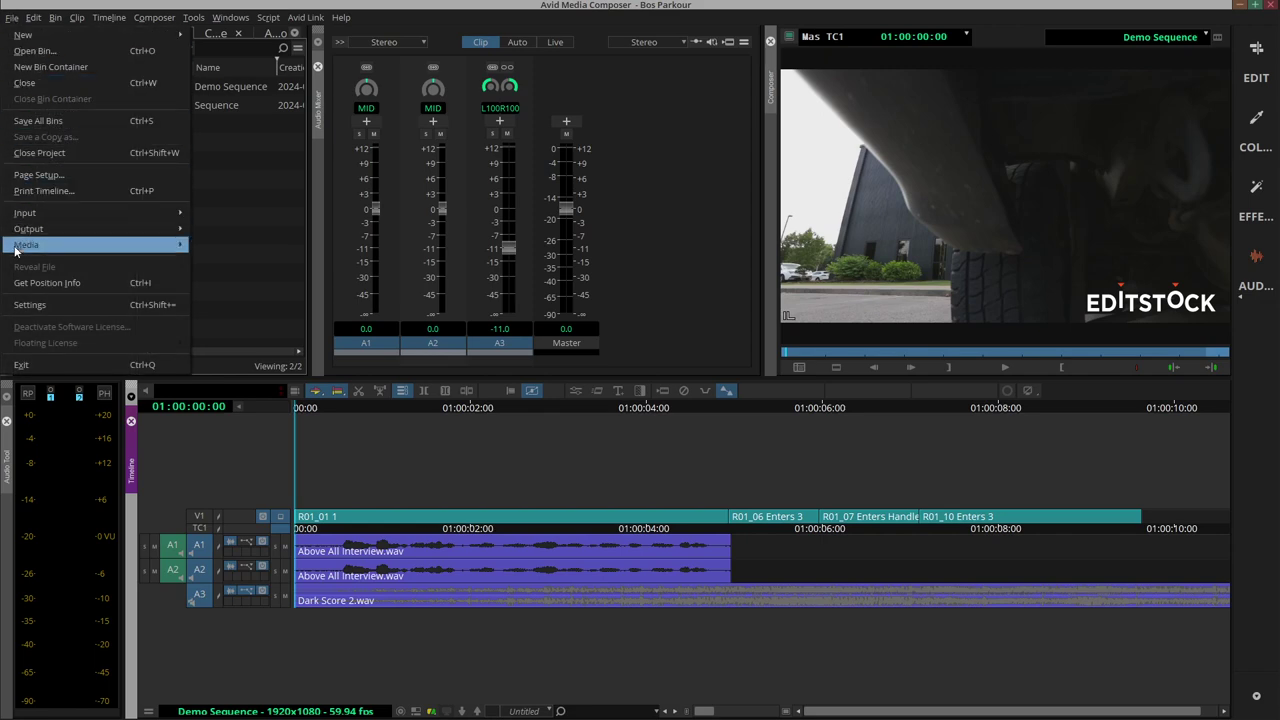
{"action": "left_click", "coordinate": [16, 304]}
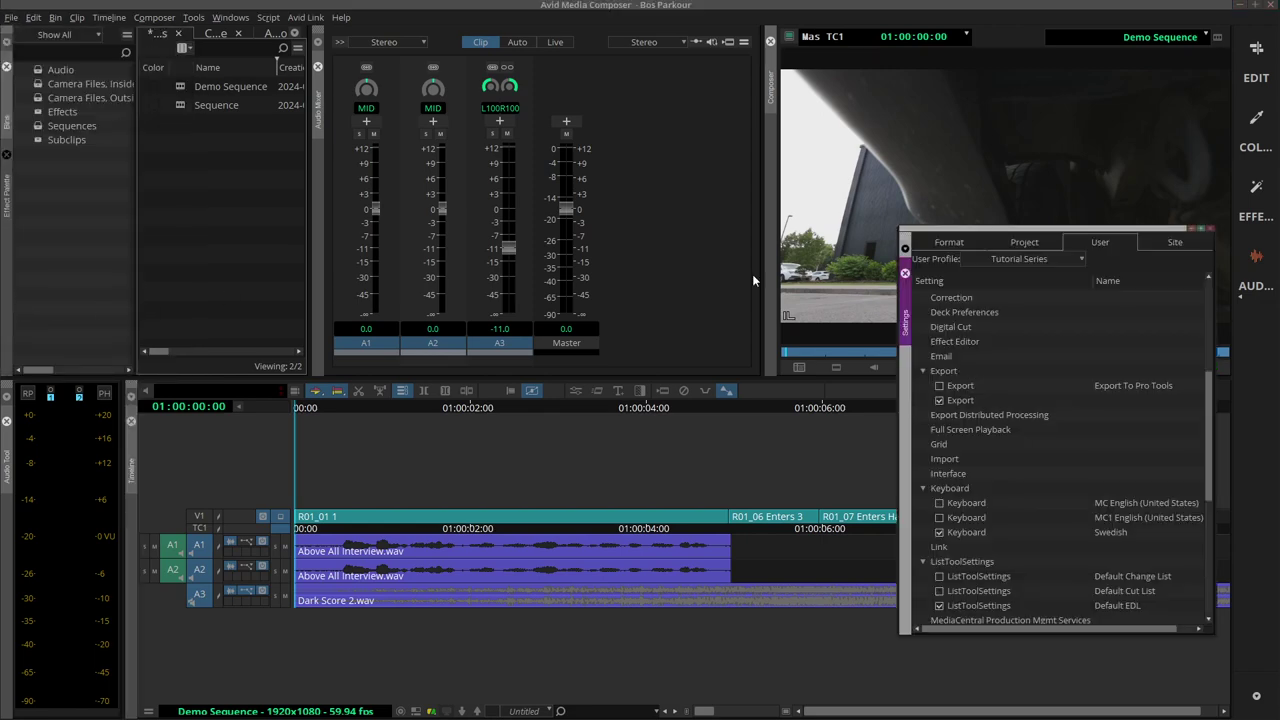
{"action": "double_click", "coordinate": [953, 532]}
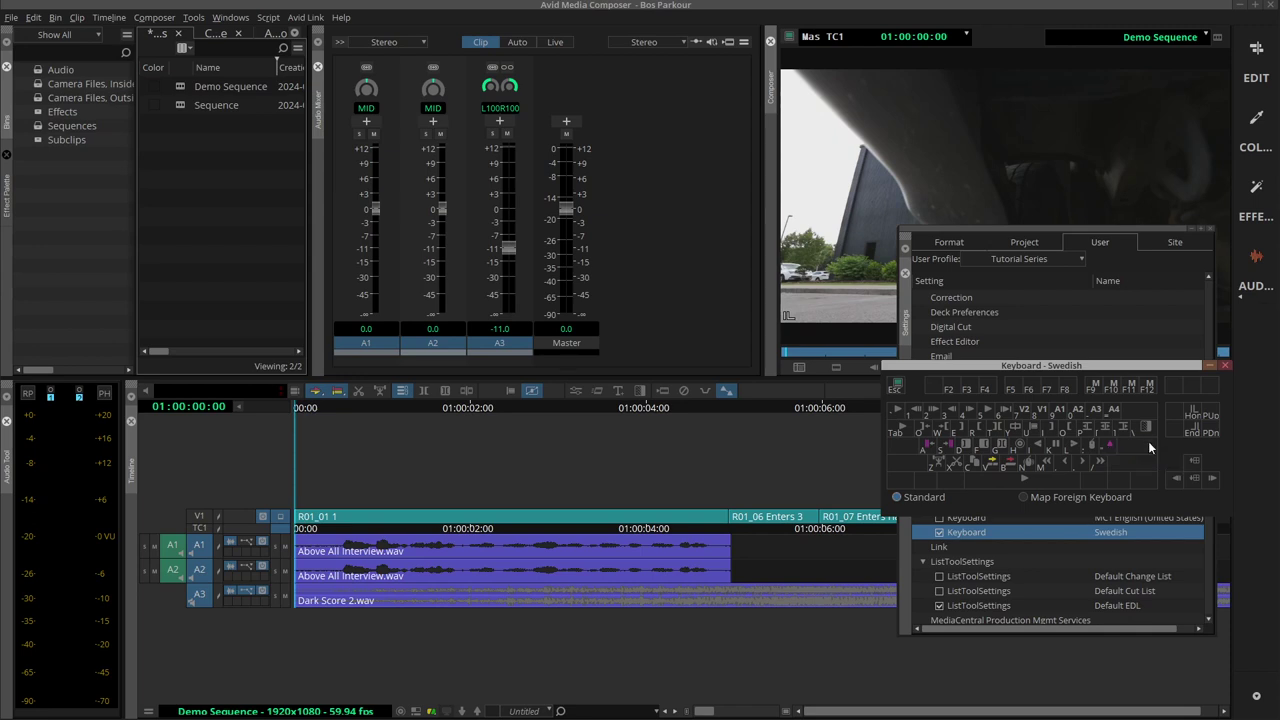
{"action": "left_click", "coordinate": [1225, 366]}
{"action": "left_click", "coordinate": [1210, 229]}
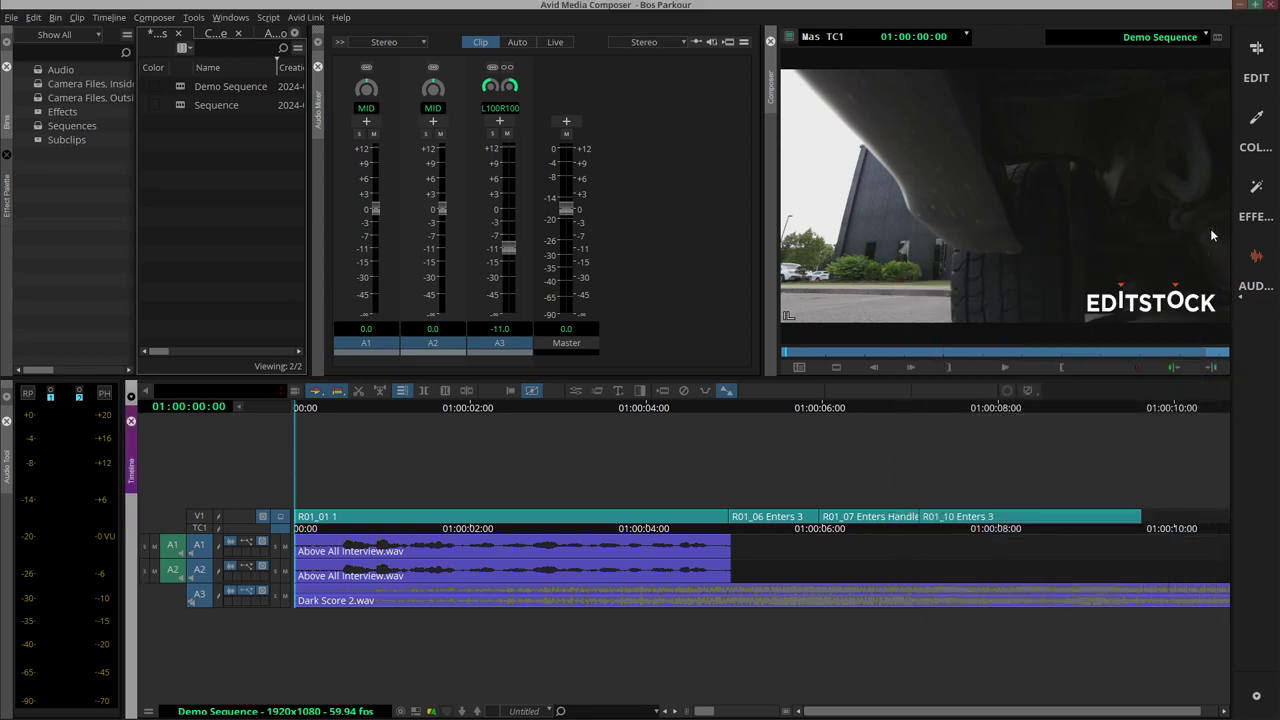
{"action": "left_click", "coordinate": [309, 408]}
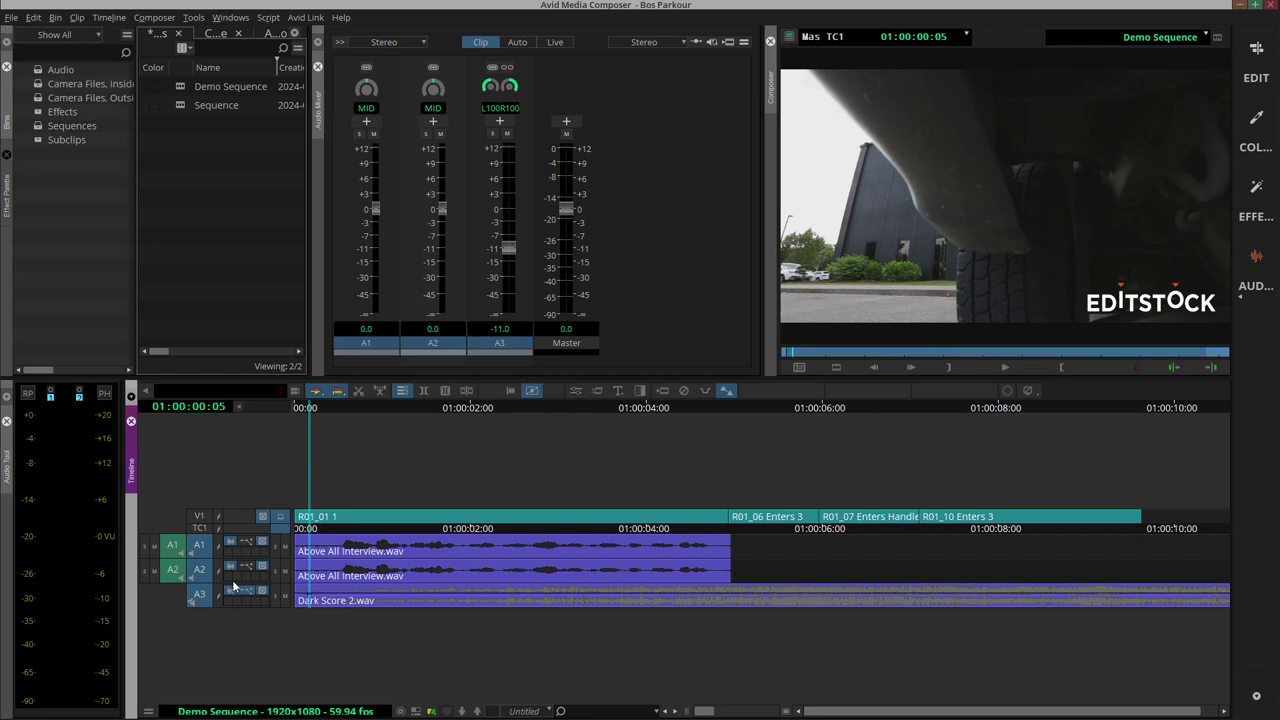
Step: Turn off the A1 and A2 source and record tracks so only A3 stays selected
{"action": "left_click", "coordinate": [173, 546]}
{"action": "left_click", "coordinate": [173, 570]}
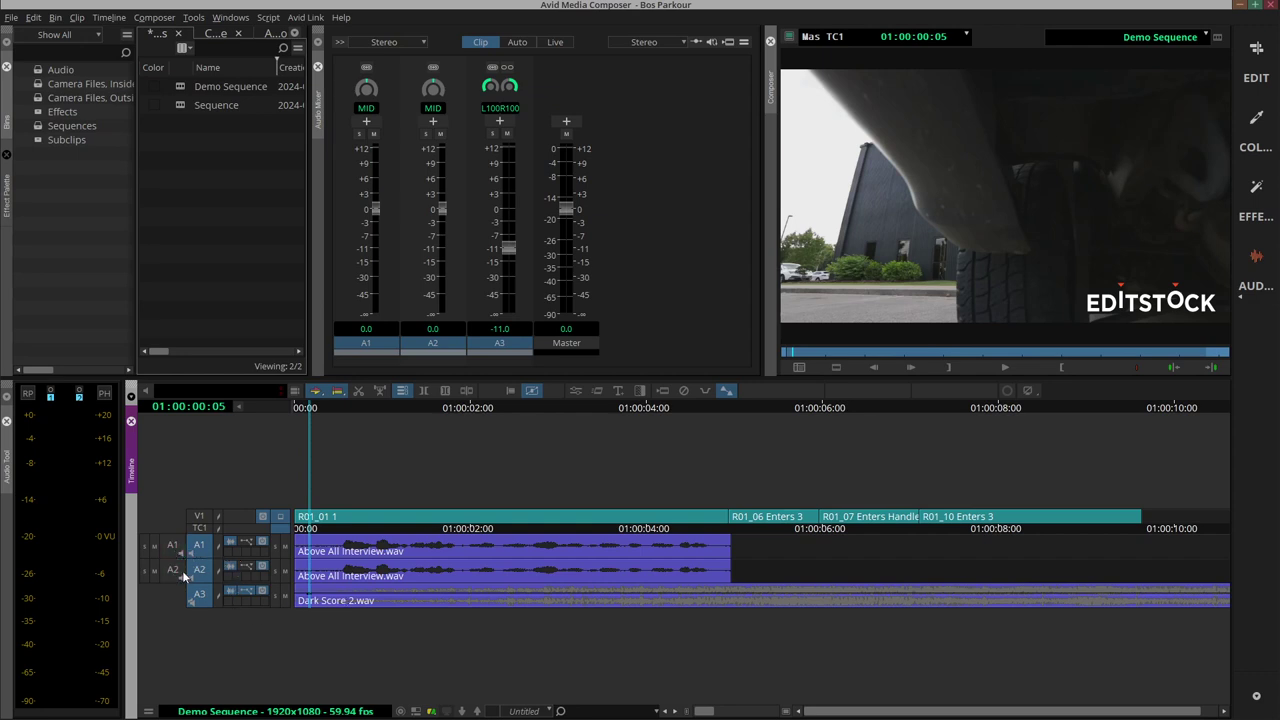
{"action": "left_click", "coordinate": [199, 570]}
{"action": "left_click", "coordinate": [200, 551]}
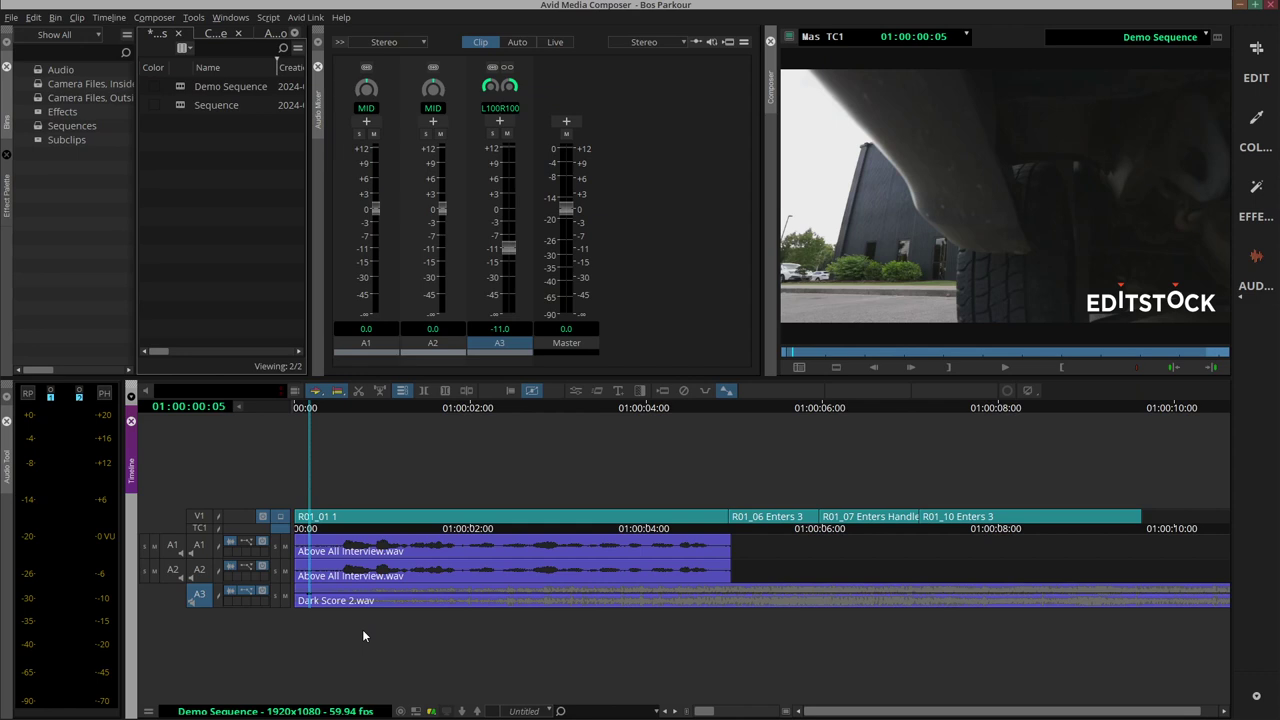
Step: Enlarge the A3 track height with Ctrl+L and step the playhead forward to 01:00:00:11
{"action": "key", "text": "ctrl+k"}
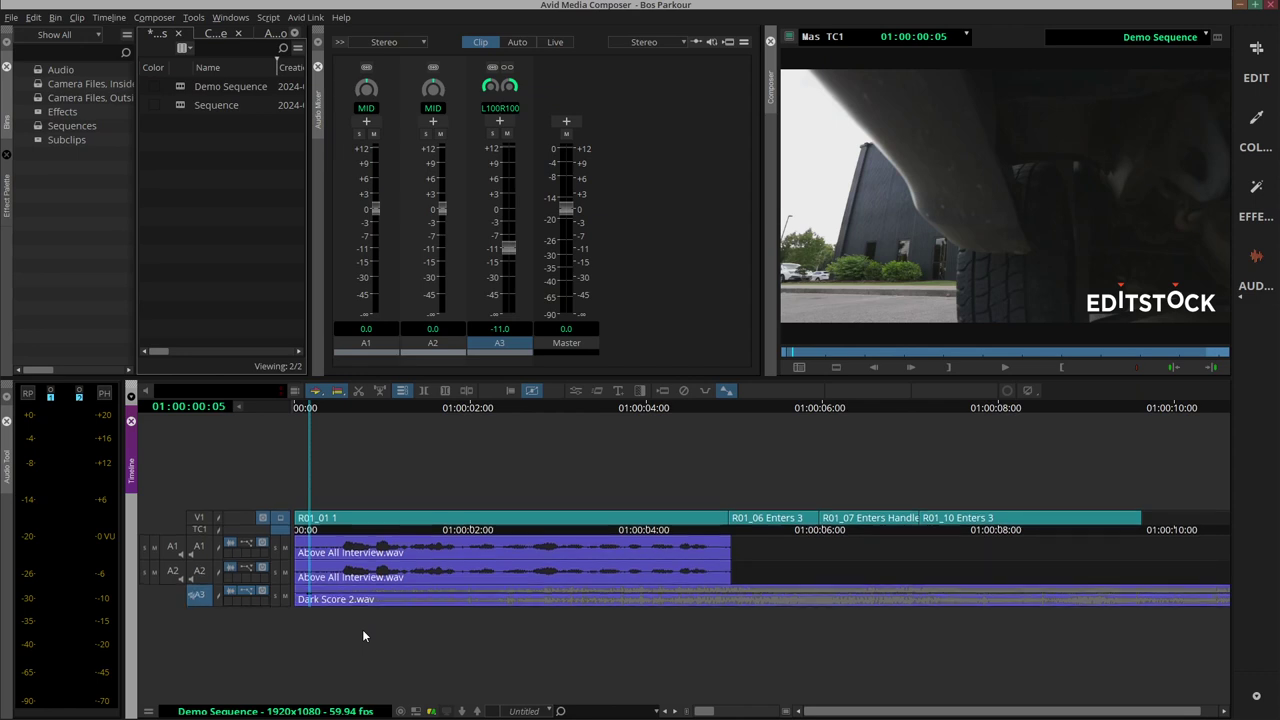
{"action": "key", "text": "ctrl+l"}
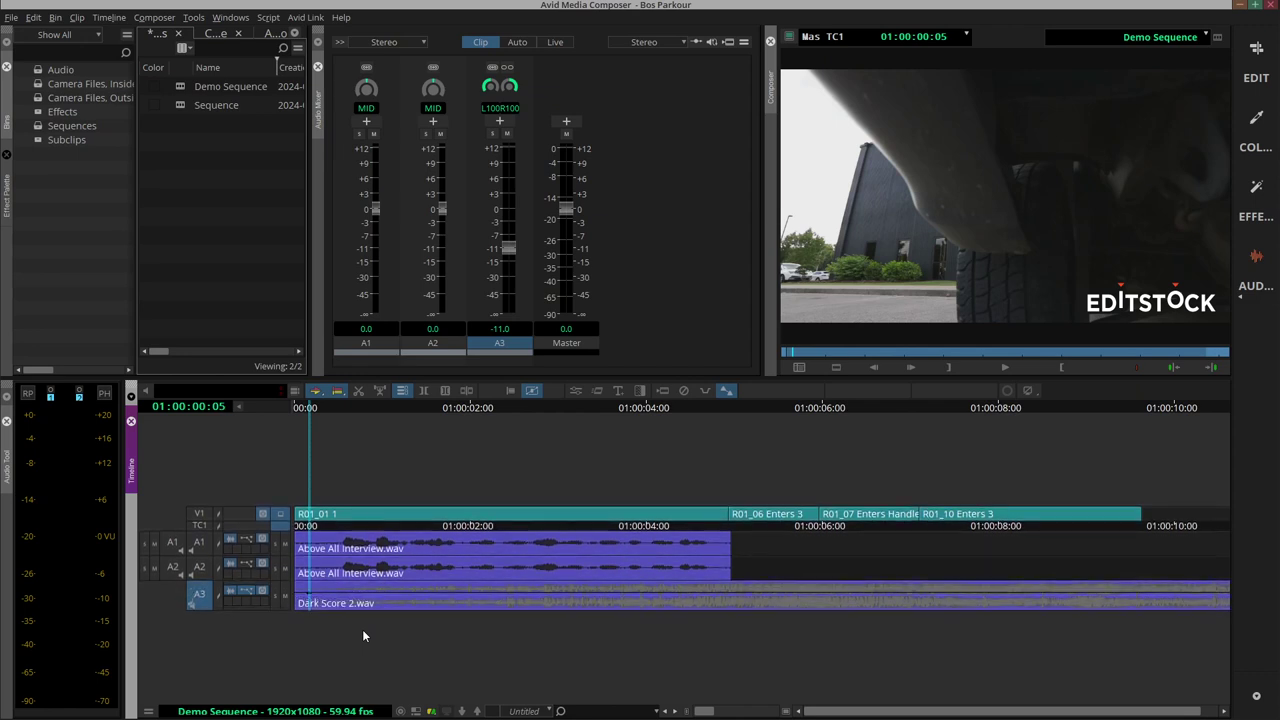
{"action": "key", "text": "ctrl+l"}
{"action": "key", "text": "ctrl+l"}
{"action": "key", "text": "ctrl+l"}
{"action": "key", "text": "ctrl+l"}
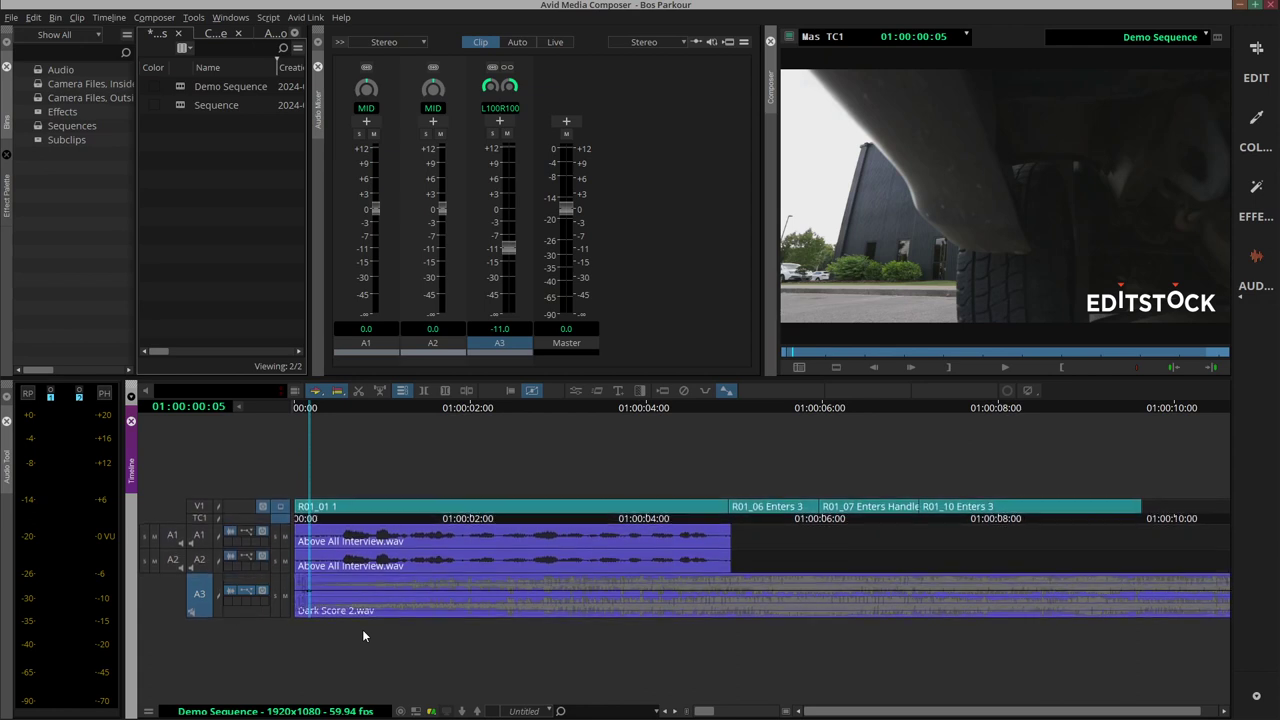
{"action": "key", "text": "ctrl+l"}
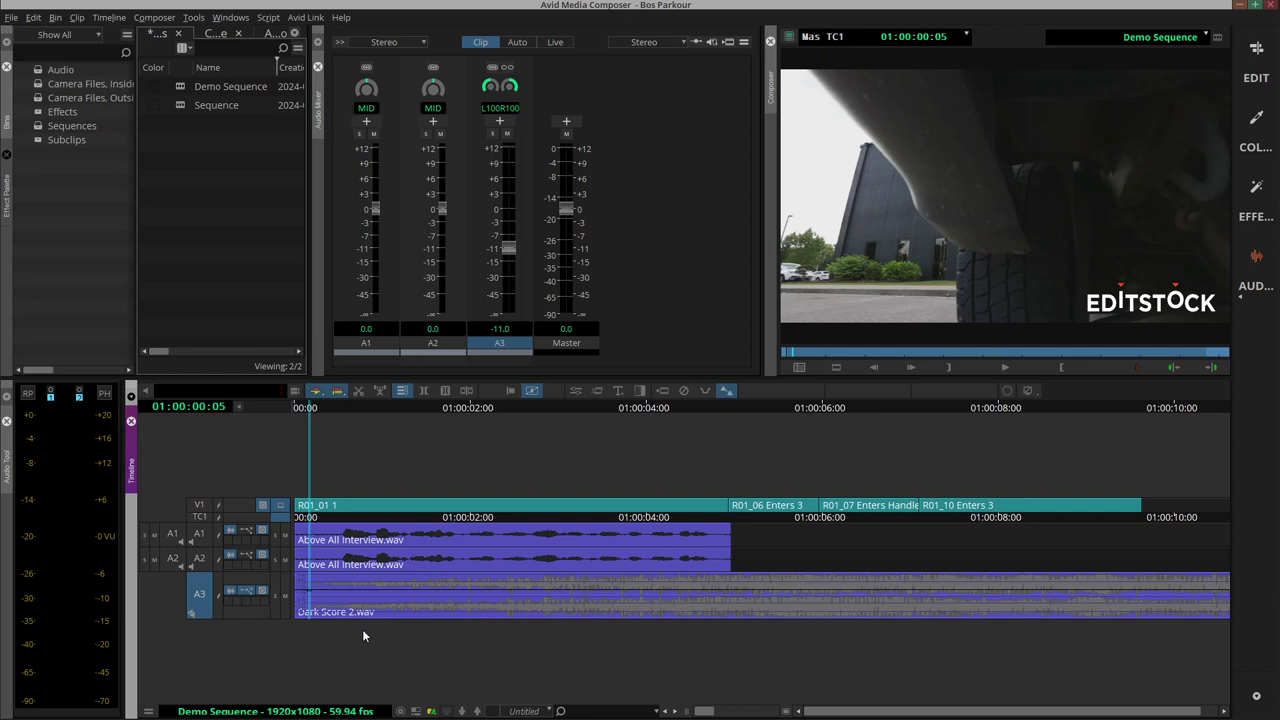
{"action": "key", "text": "Right"}
{"action": "key", "text": "Right"}
{"action": "key", "text": "Right"}
{"action": "key", "text": "Right"}
{"action": "key", "text": "Right"}
{"action": "key", "text": "Right"}
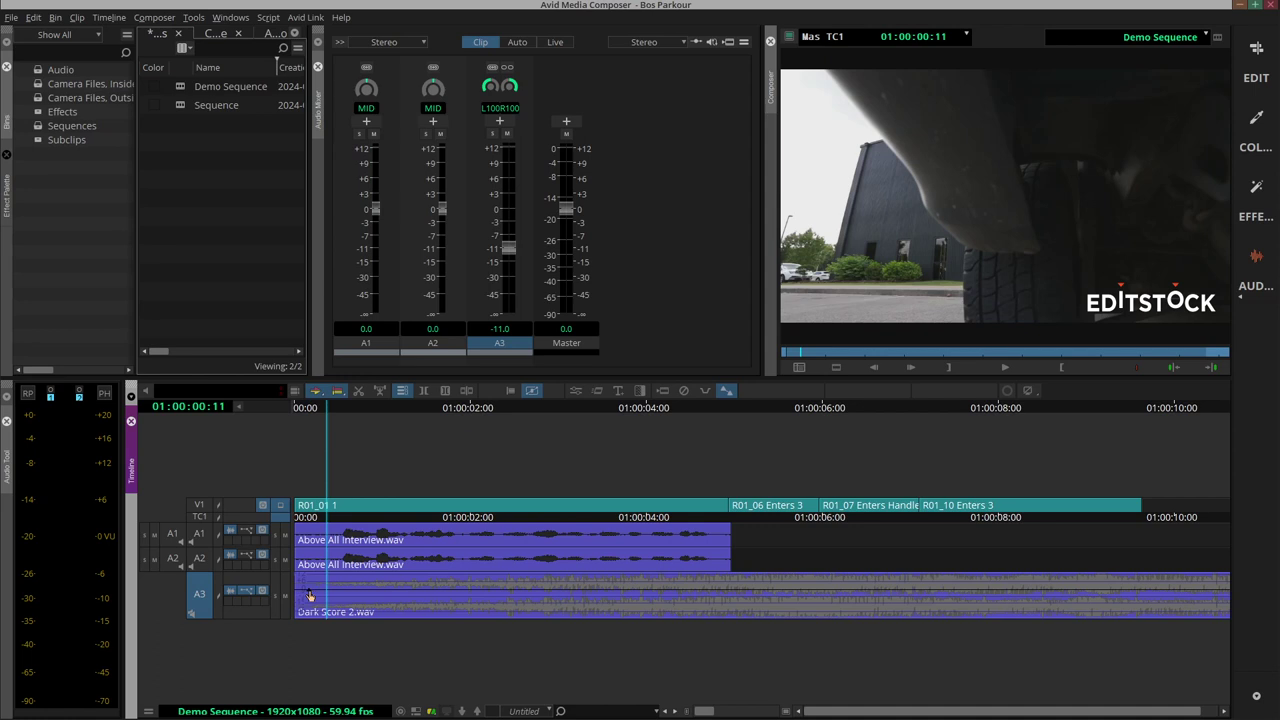
Step: Lower the A3 volume line to -3.4 dB, keyframe it up to +4.0 dB at 01:00:05:01, and play back
{"action": "mouse_move", "coordinate": [310, 597]}
{"action": "left_click_drag", "start_coordinate": [310, 596], "coordinate": [310, 599]}
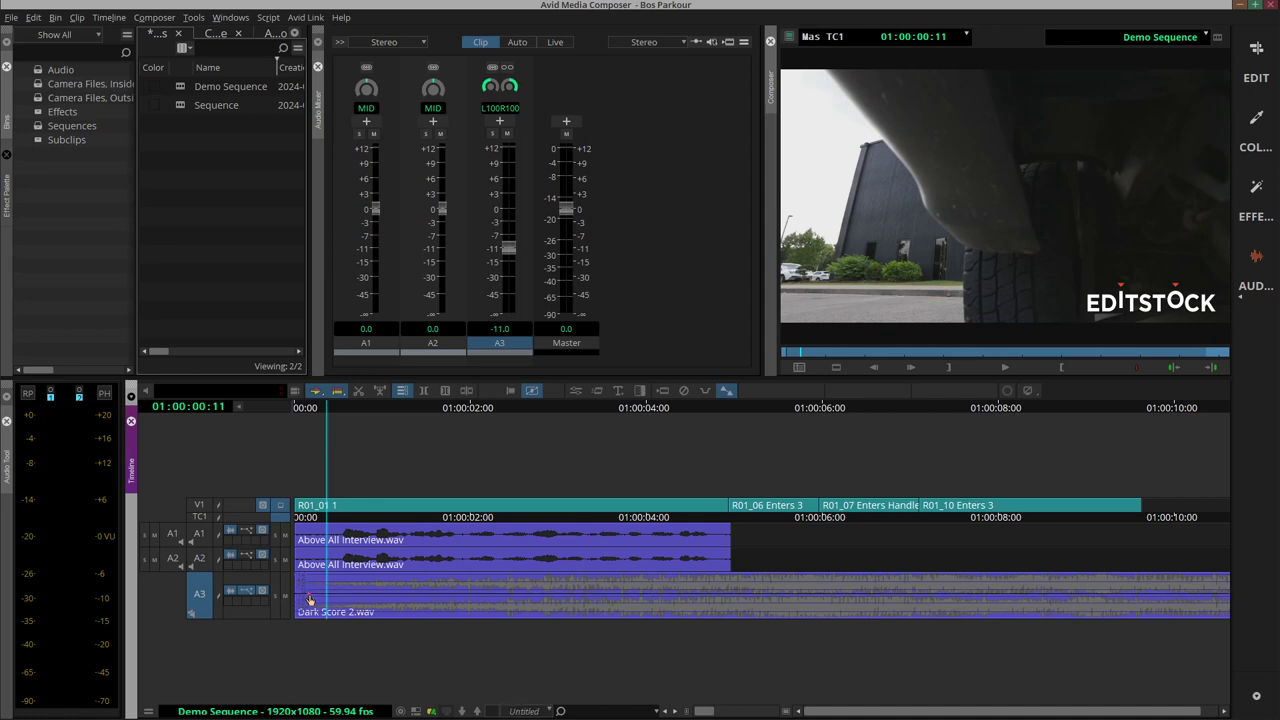
{"action": "left_click", "coordinate": [706, 406]}
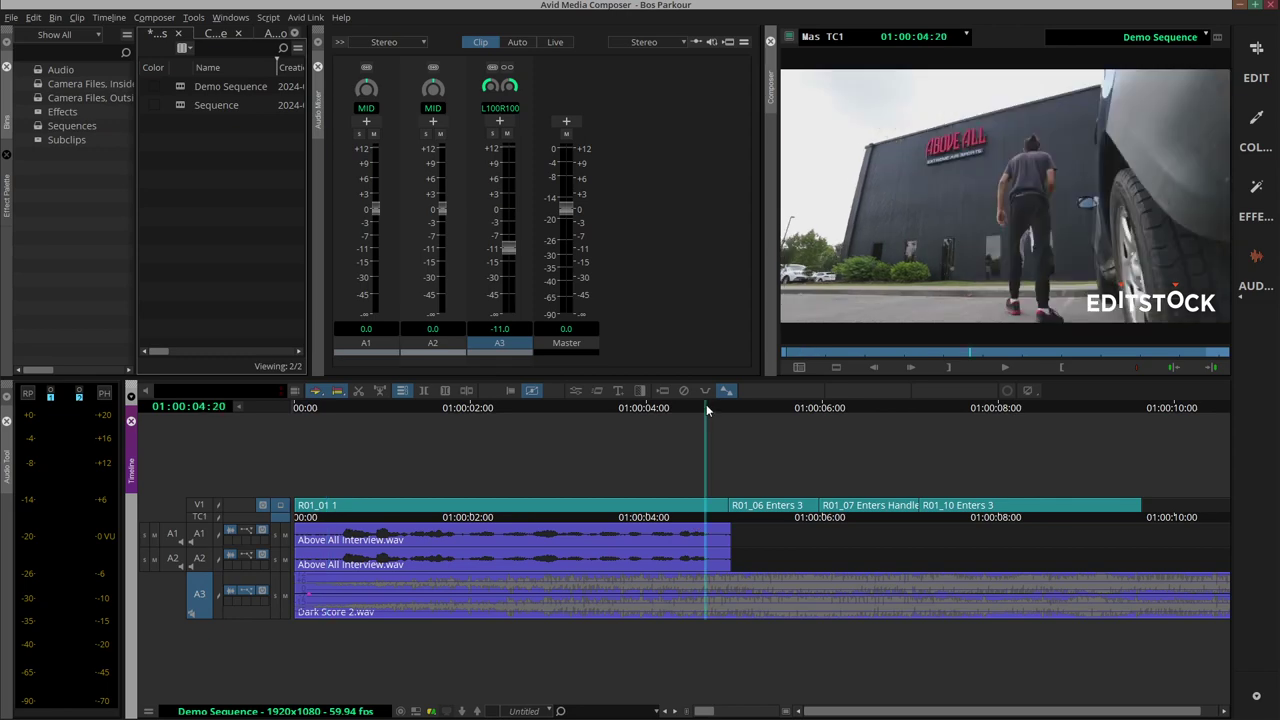
{"action": "left_click_drag", "start_coordinate": [706, 406], "coordinate": [740, 413]}
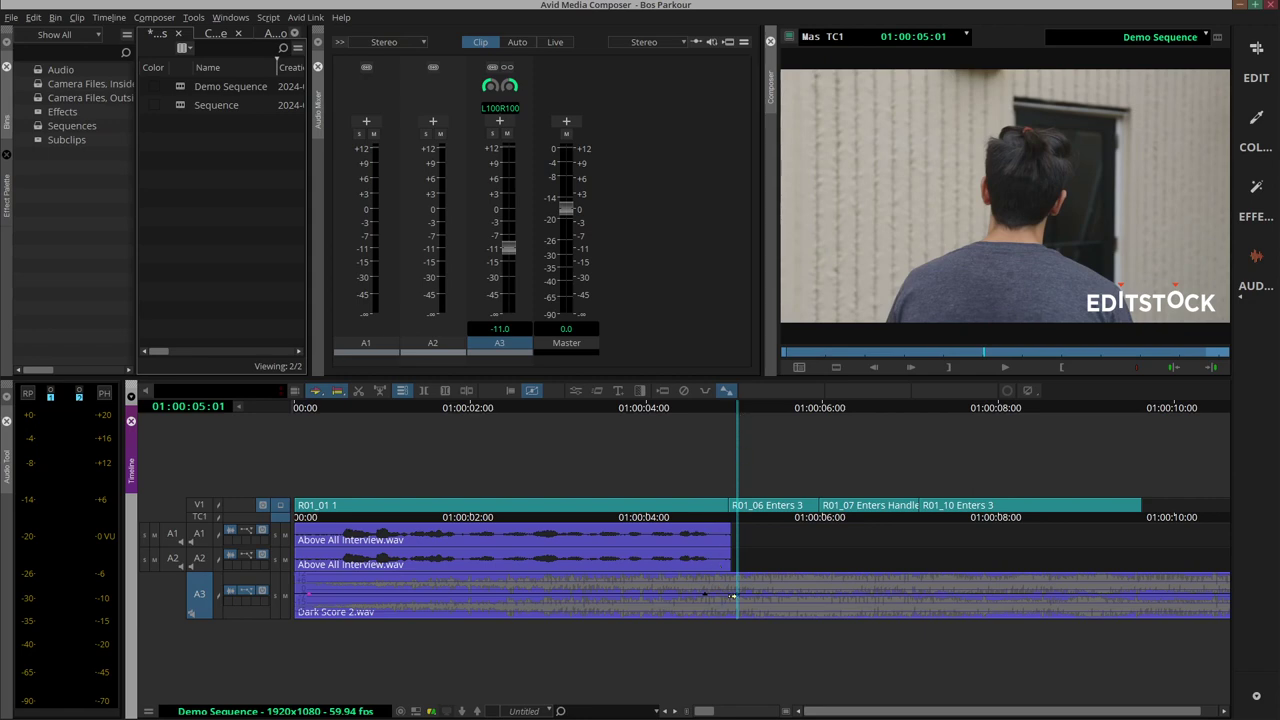
{"action": "left_click_drag", "start_coordinate": [732, 596], "coordinate": [737, 591]}
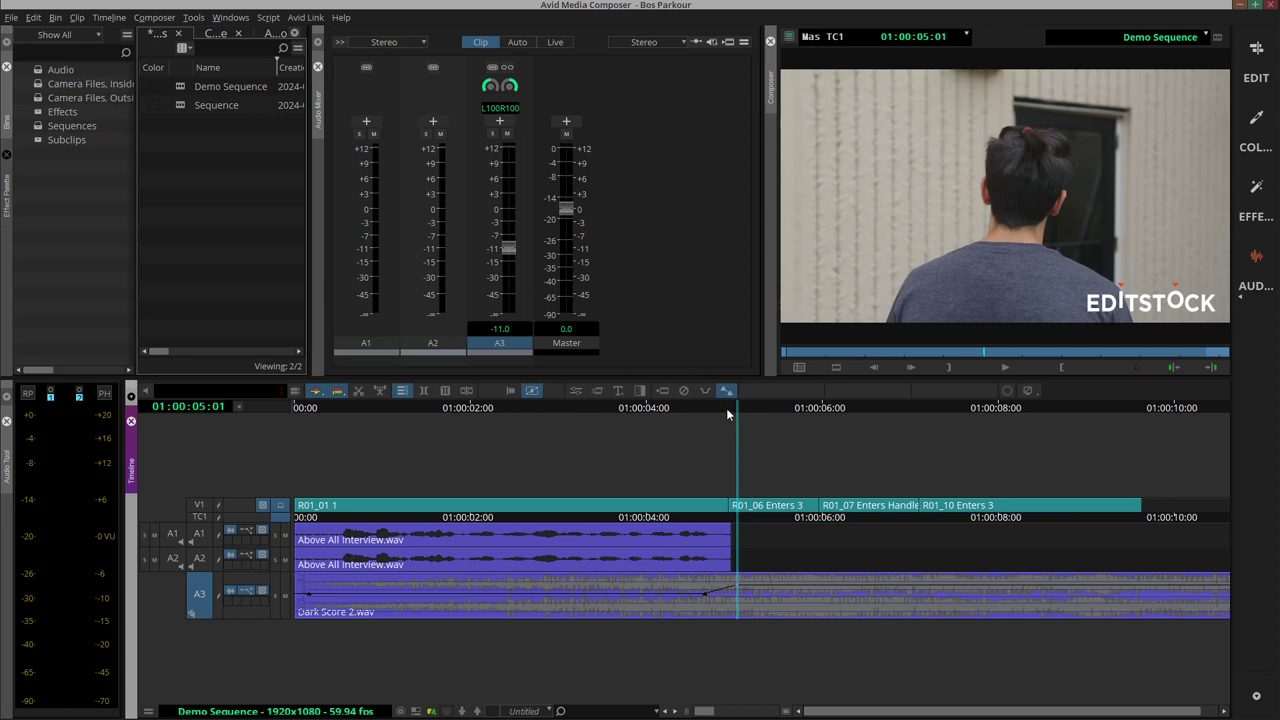
{"action": "left_click_drag", "start_coordinate": [727, 414], "coordinate": [254, 444]}
{"action": "key", "text": "space"}
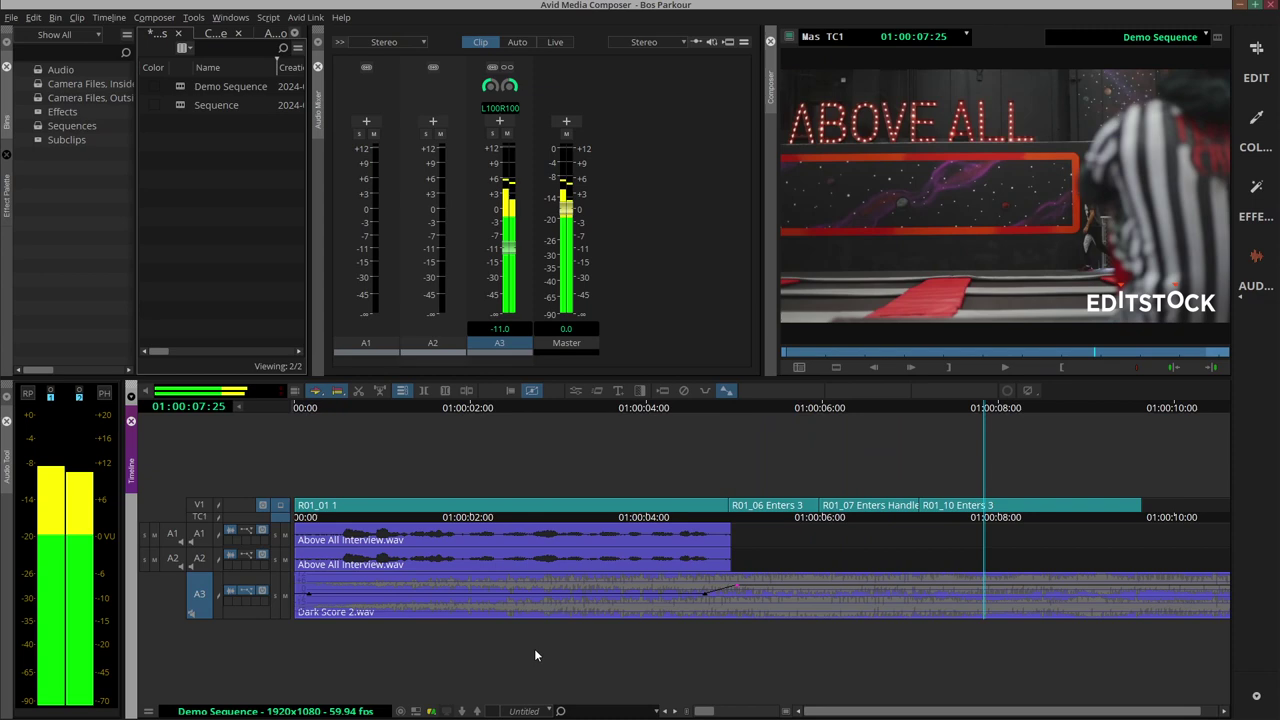
Step: Slide the A1/A2 interview clips later in the timeline, check playback, and nudge them slightly earlier
{"action": "key", "text": "space"}
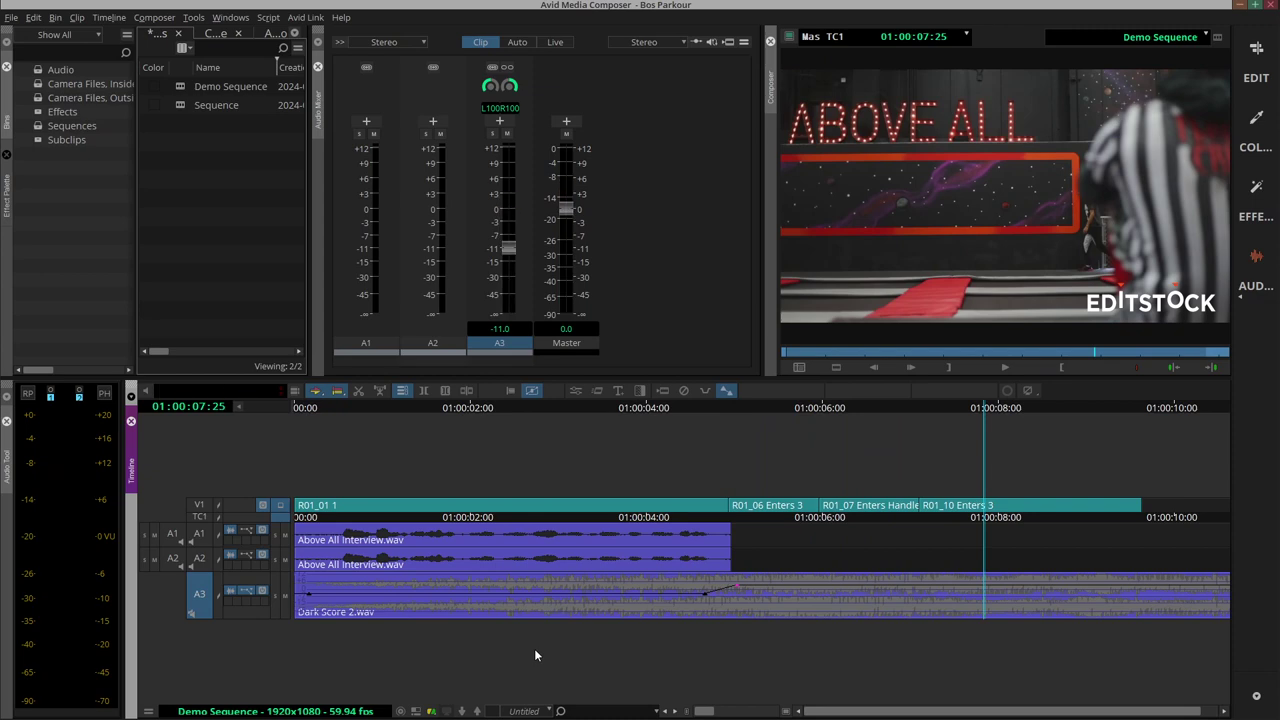
{"action": "left_click_drag", "start_coordinate": [509, 565], "coordinate": [722, 558]}
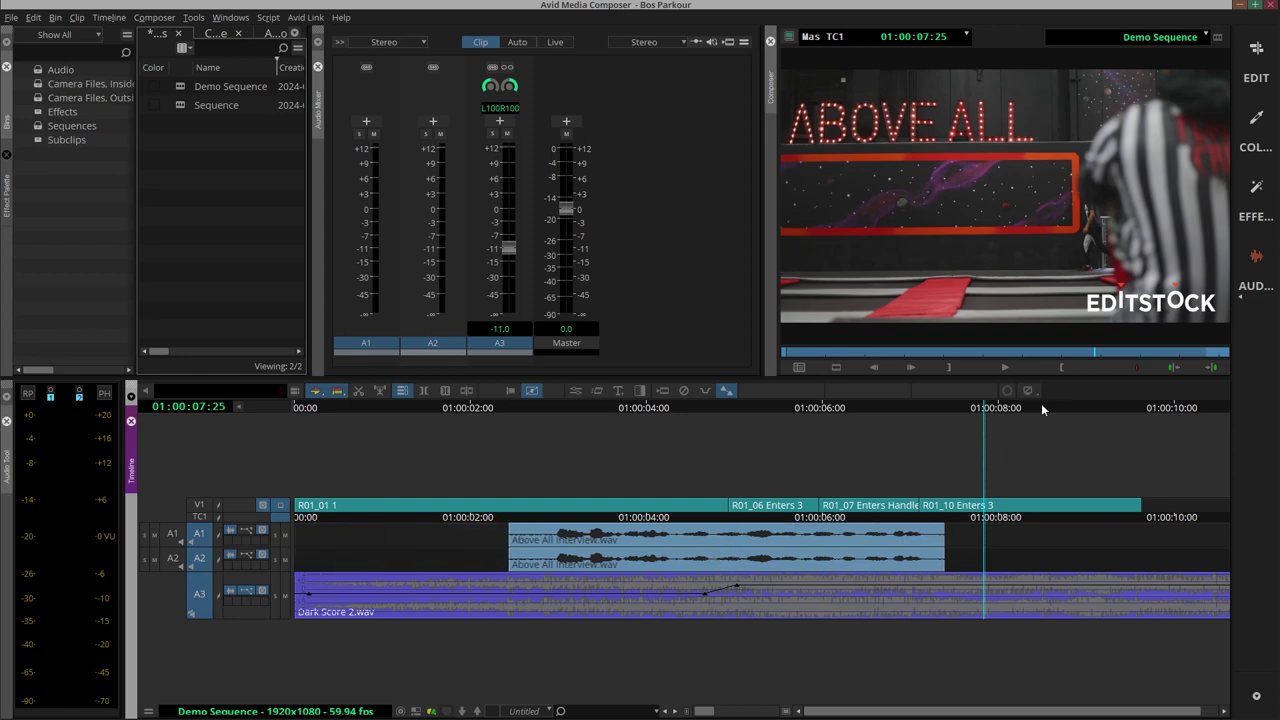
{"action": "left_click_drag", "start_coordinate": [1041, 408], "coordinate": [788, 421]}
{"action": "key", "text": "space"}
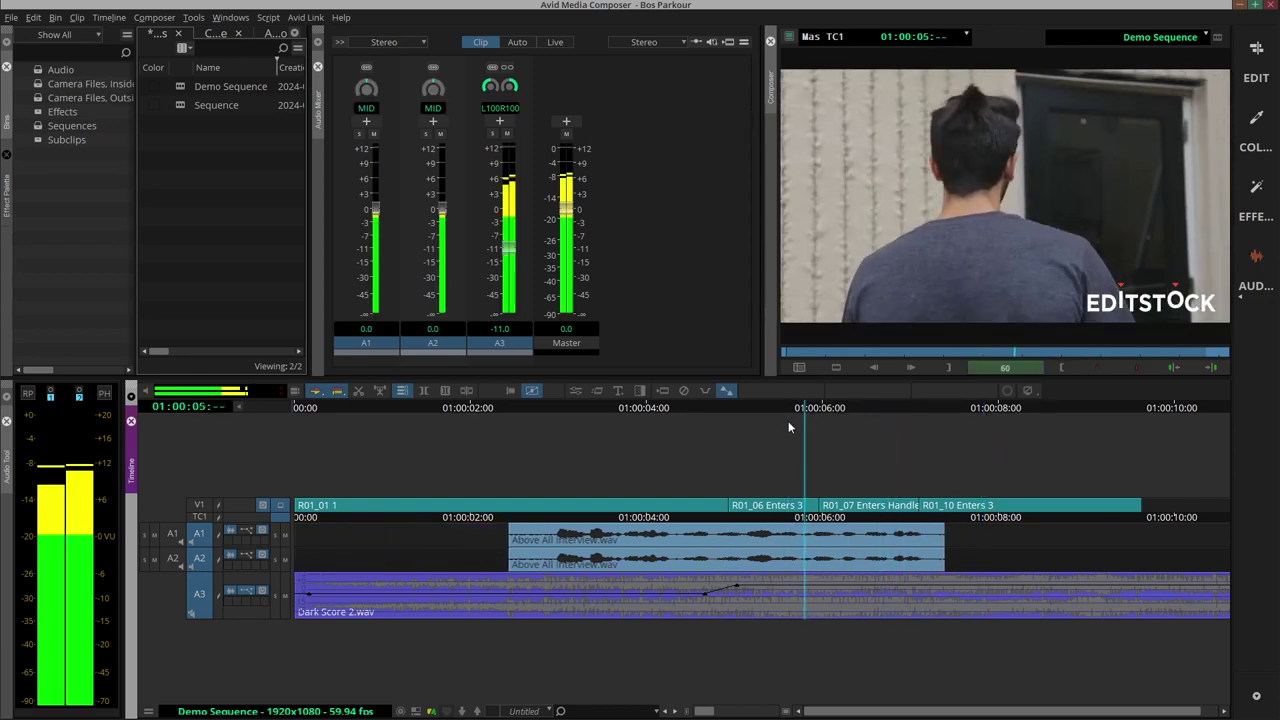
{"action": "key", "text": "space"}
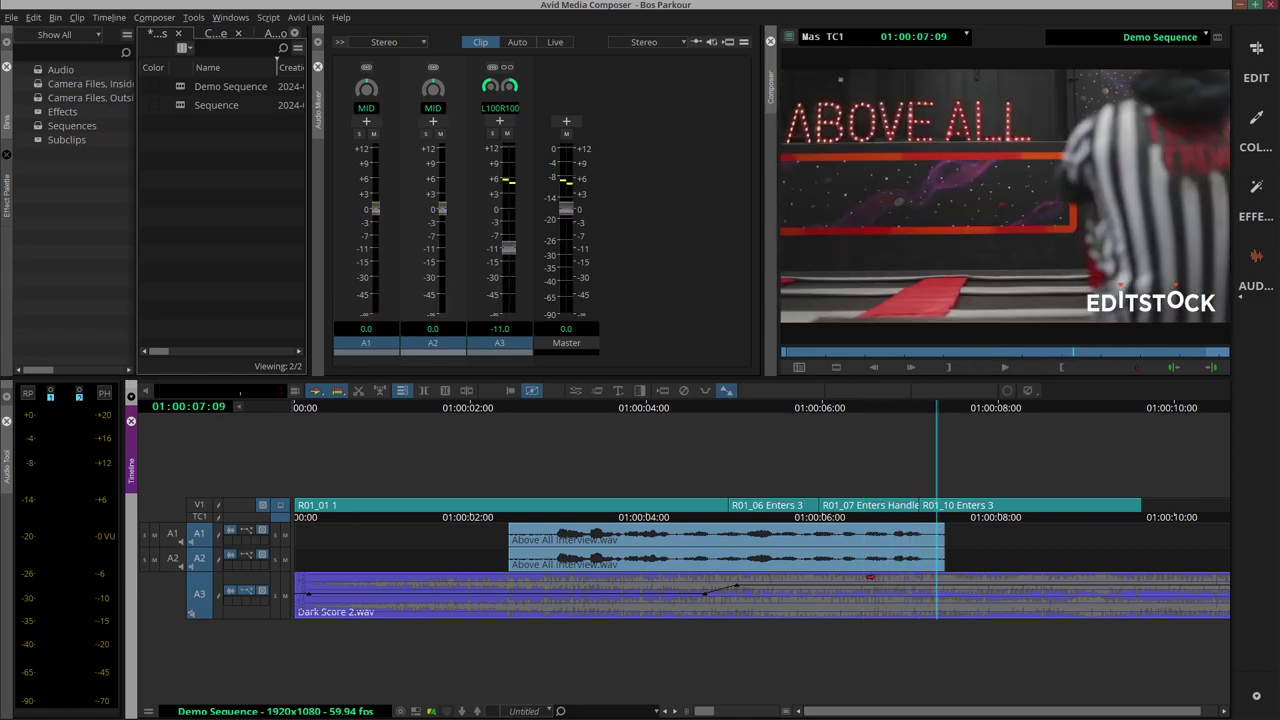
{"action": "left_click_drag", "start_coordinate": [876, 570], "coordinate": [847, 569]}
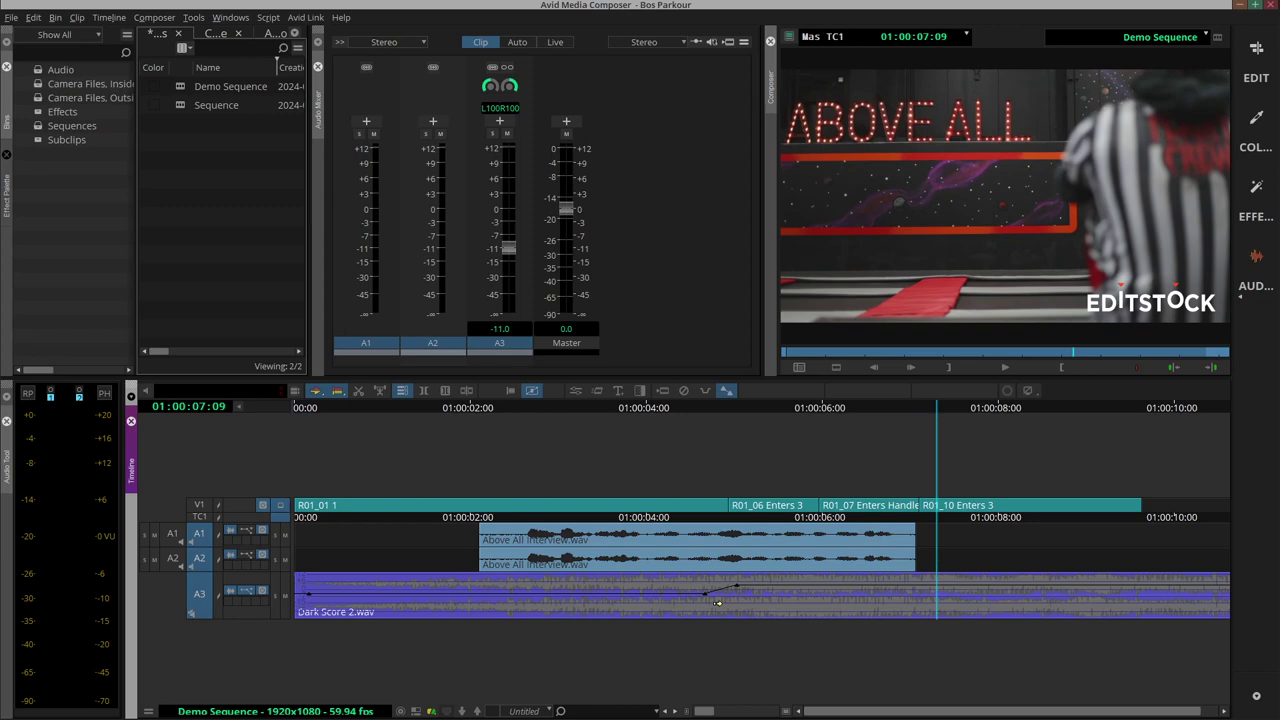
Step: Move the A3 music volume rise to the interview's new end and play from the start
{"action": "left_click", "coordinate": [707, 593]}
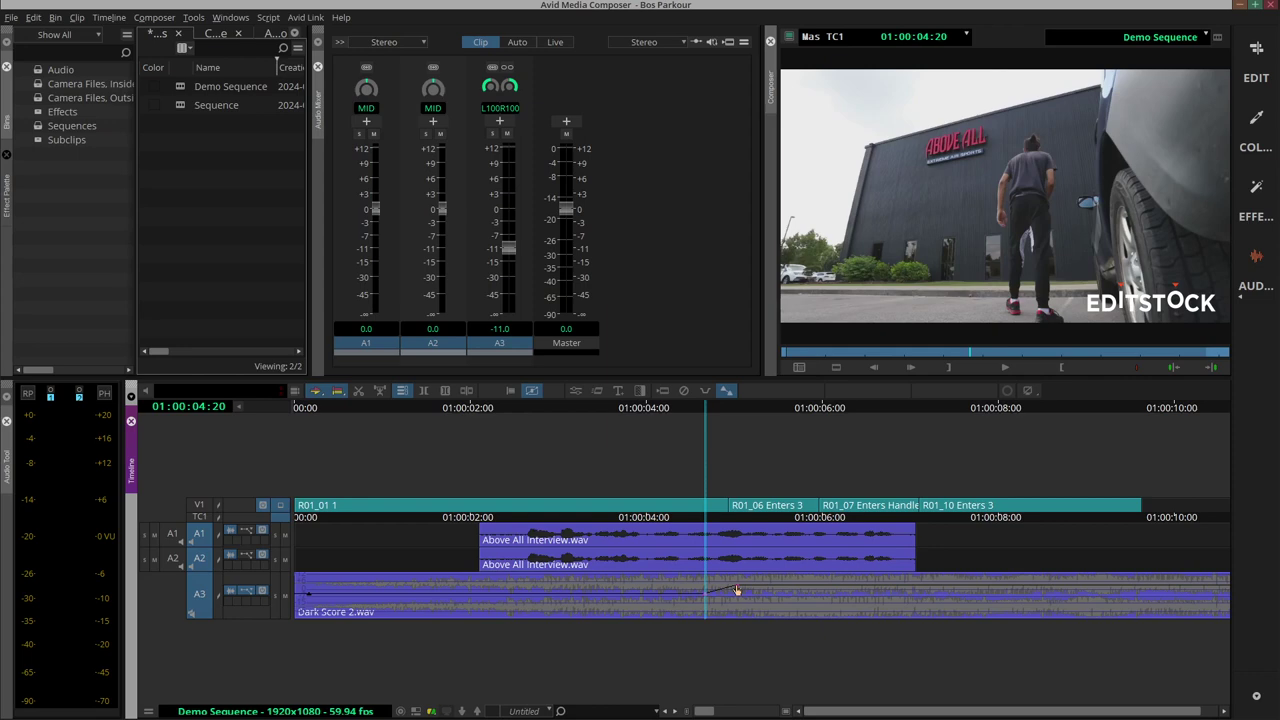
{"action": "left_click_drag", "start_coordinate": [737, 585], "coordinate": [931, 584]}
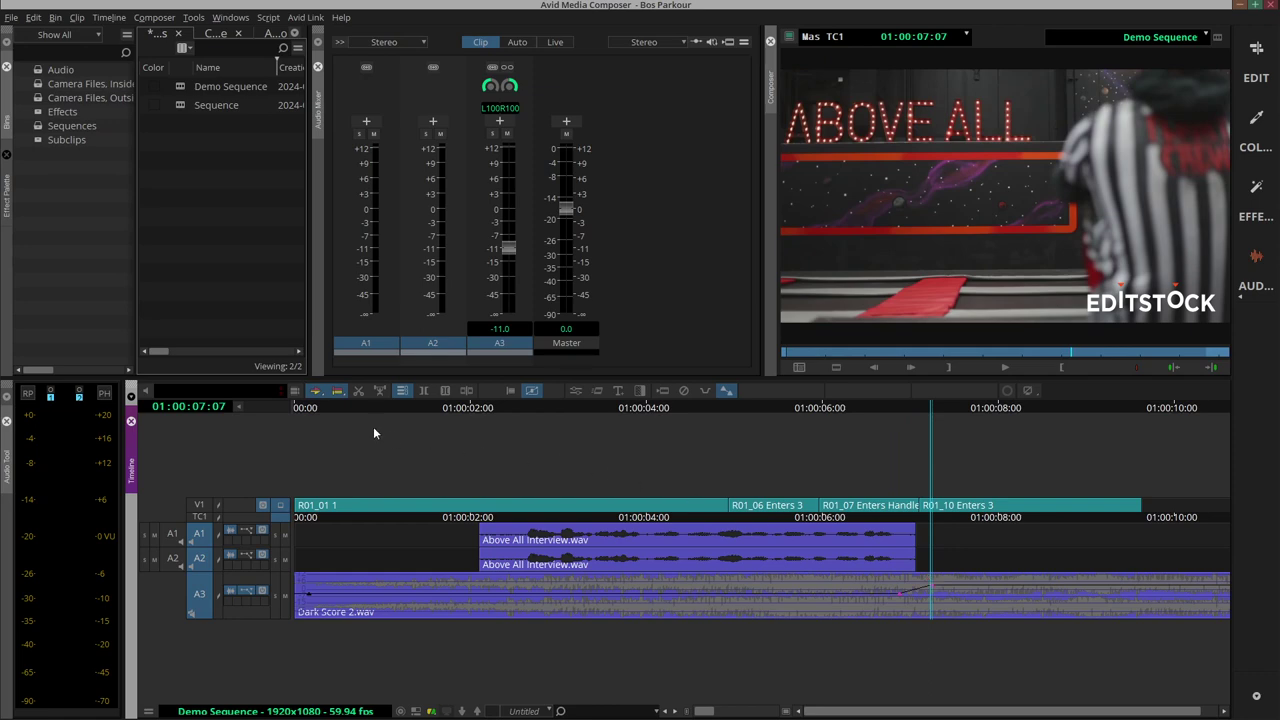
{"action": "key", "text": "Home"}
{"action": "key", "text": "space"}
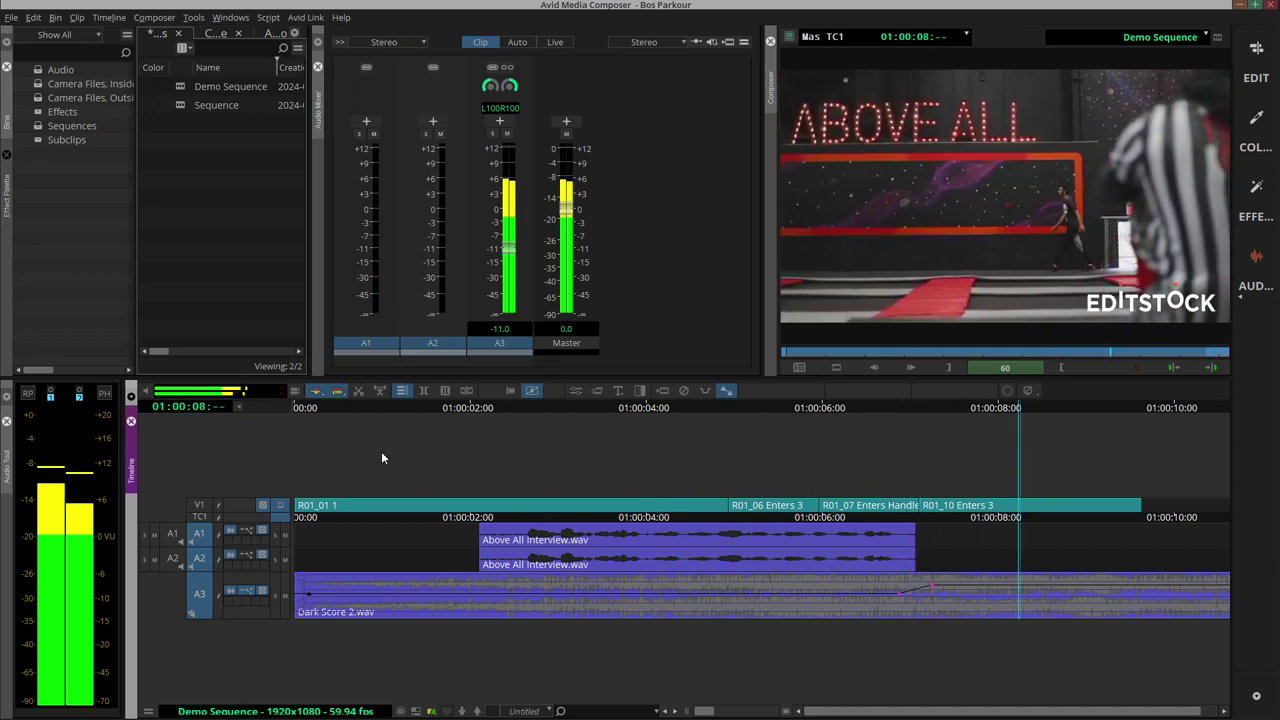
Step: Fit the sequence, add an A3 volume keyframe at 01:00:10:00, pull it down, and play the ending
{"action": "key", "text": "space"}
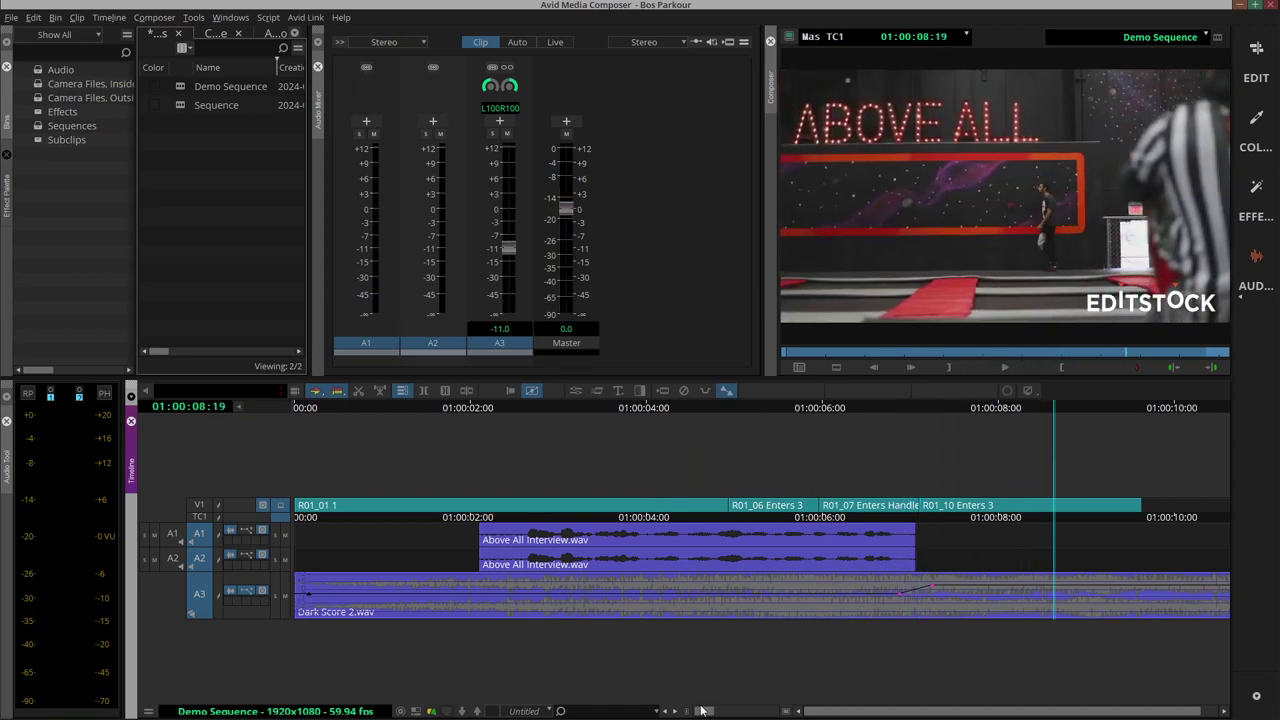
{"action": "left_click", "coordinate": [712, 712]}
{"action": "left_click_drag", "start_coordinate": [712, 712], "coordinate": [704, 712]}
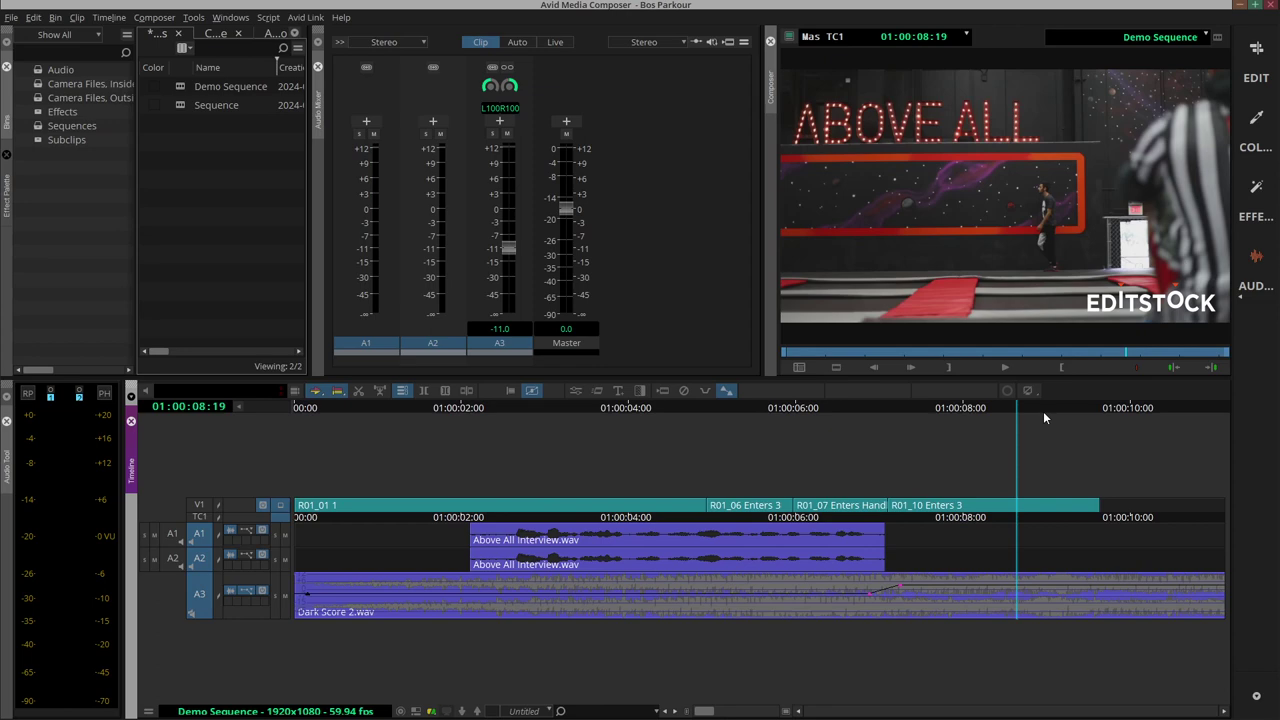
{"action": "left_click_drag", "start_coordinate": [1043, 418], "coordinate": [1096, 410]}
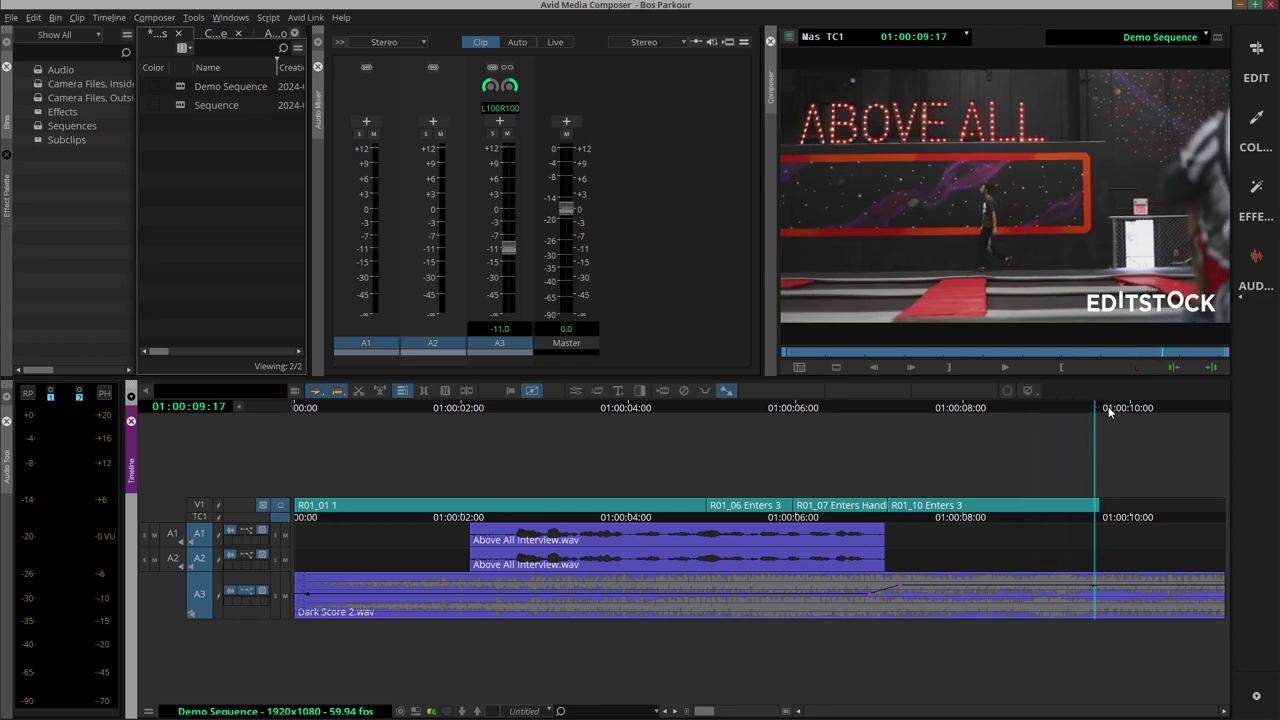
{"action": "left_click_drag", "start_coordinate": [1108, 412], "coordinate": [1131, 410]}
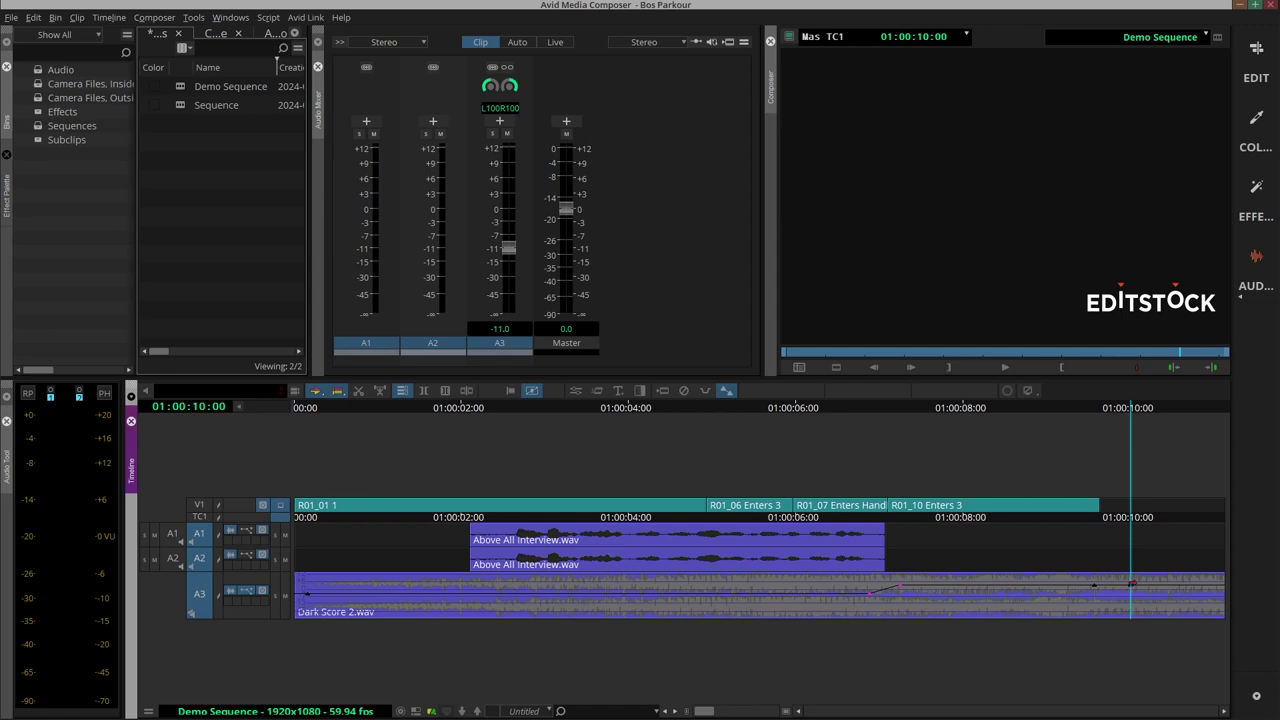
{"action": "left_click", "coordinate": [1133, 593]}
{"action": "left_click_drag", "start_coordinate": [1133, 593], "coordinate": [1133, 599]}
{"action": "left_click", "coordinate": [1123, 410]}
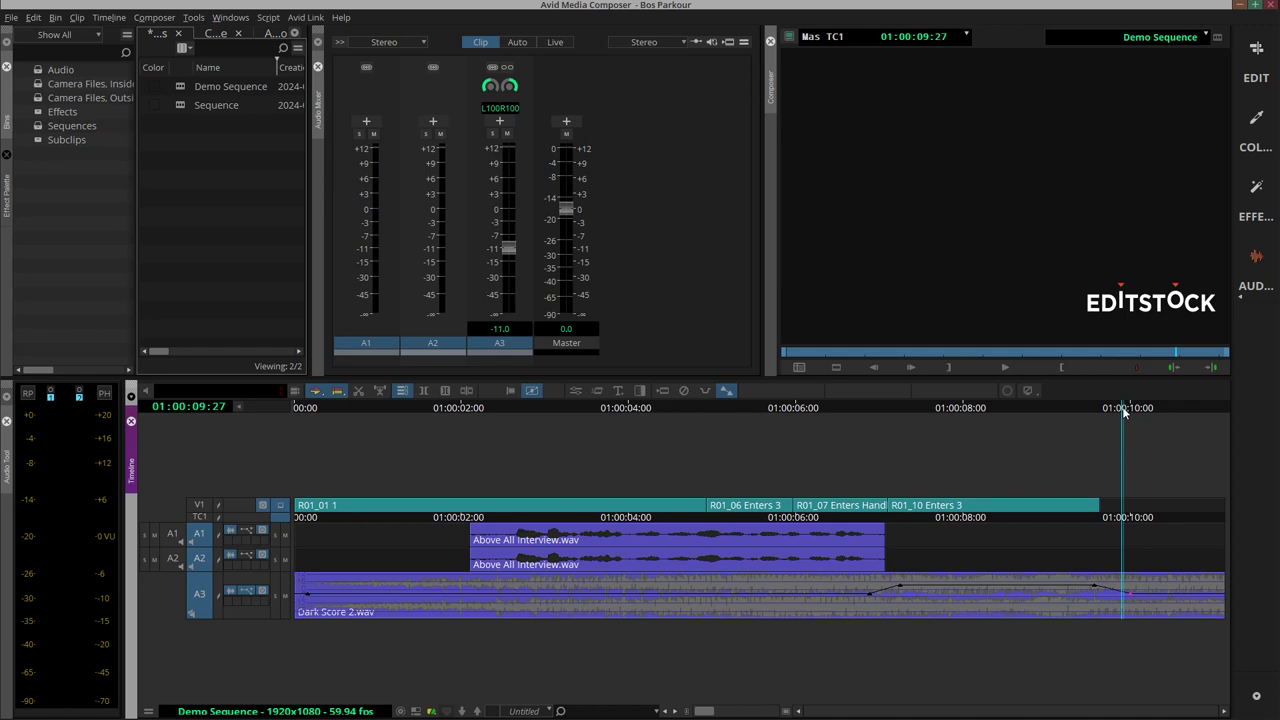
{"action": "left_click_drag", "start_coordinate": [1123, 410], "coordinate": [819, 408]}
{"action": "key", "text": "space"}
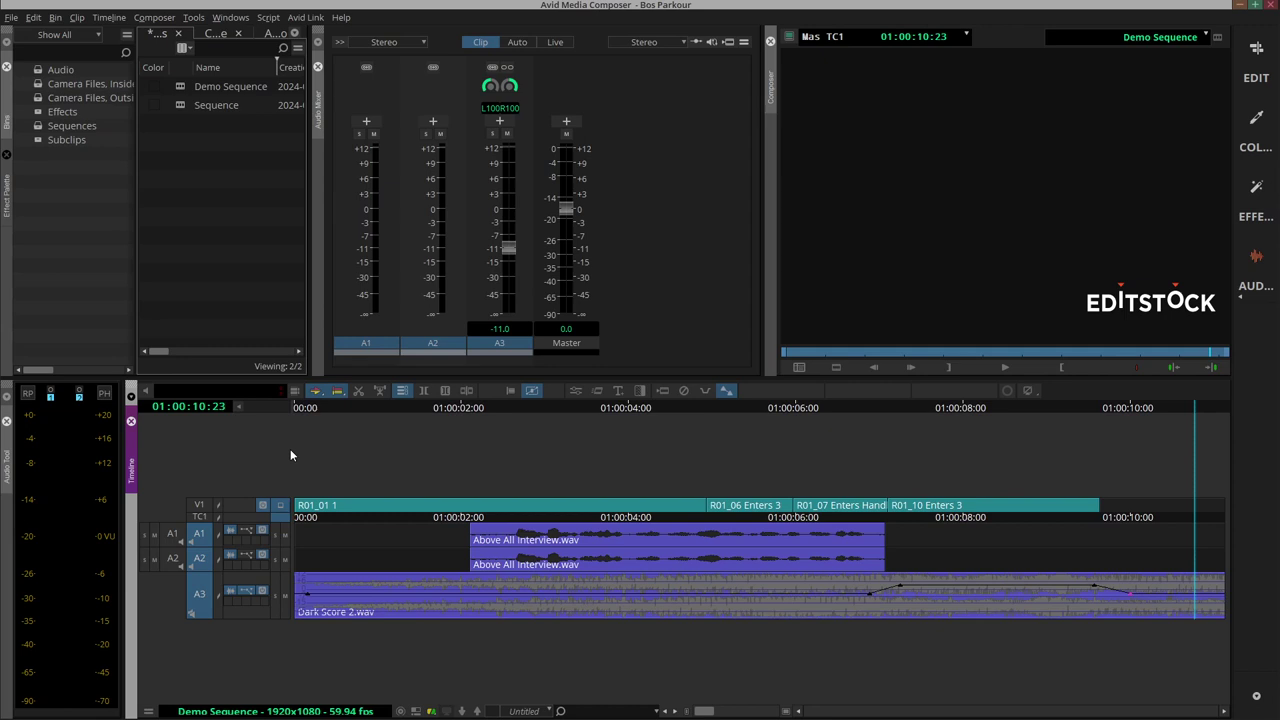
Step: In the Edit workspace, open the Audio Tool with Ctrl+1 and dock it left of the Timeline
{"action": "left_click", "coordinate": [1257, 52]}
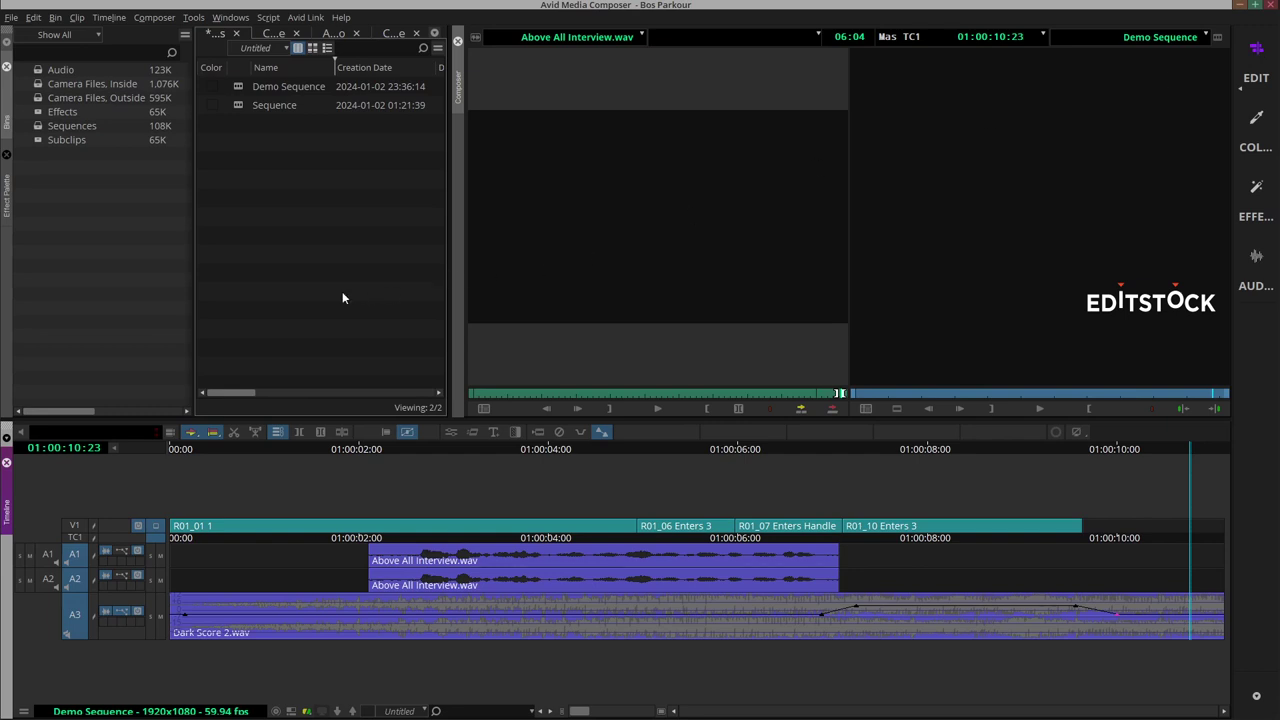
{"action": "key", "text": "ctrl+1"}
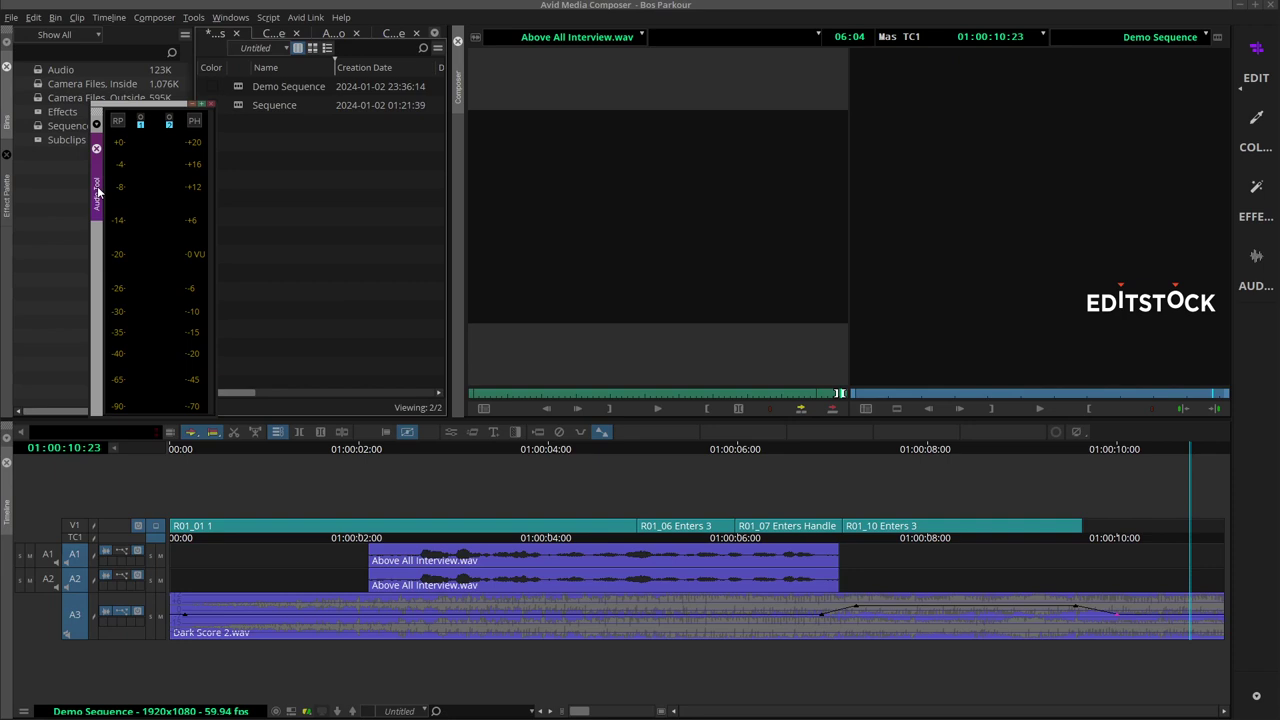
{"action": "left_click_drag", "start_coordinate": [100, 195], "coordinate": [8, 522]}
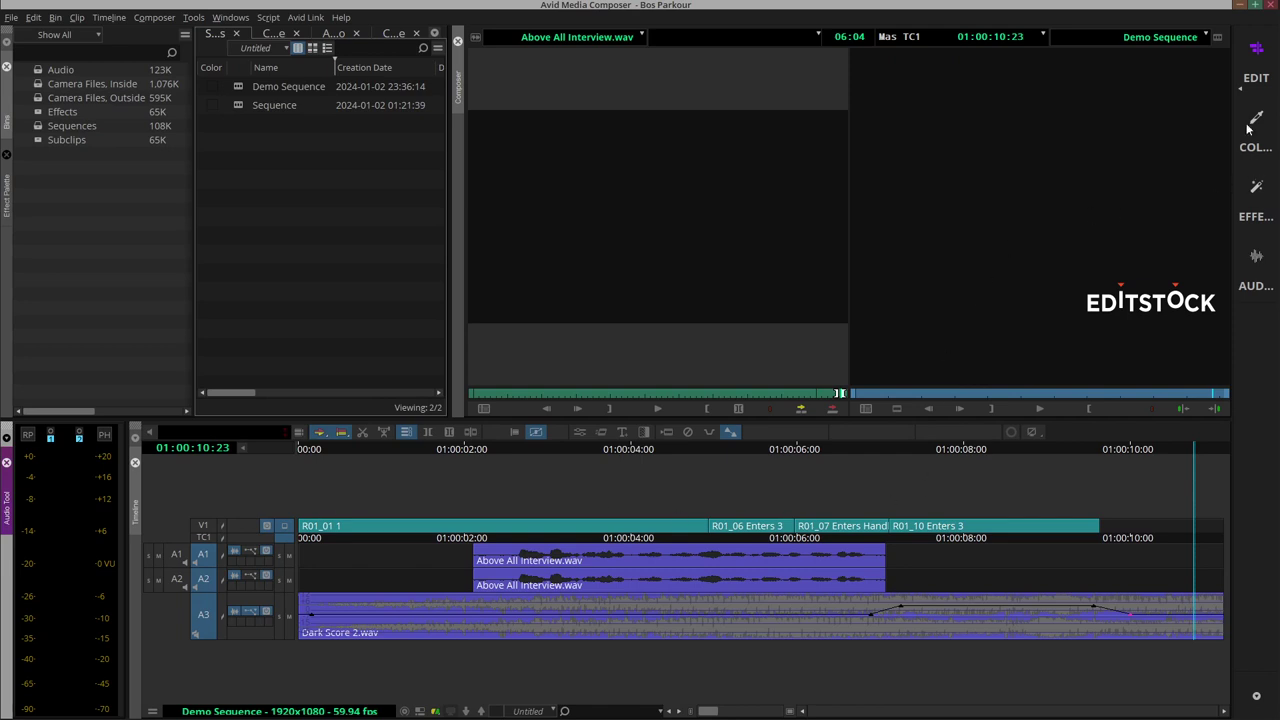
Step: Save the current Edit workspace layout with the Audio Tool meters docked beside the timeline
{"action": "left_click", "coordinate": [1241, 91]}
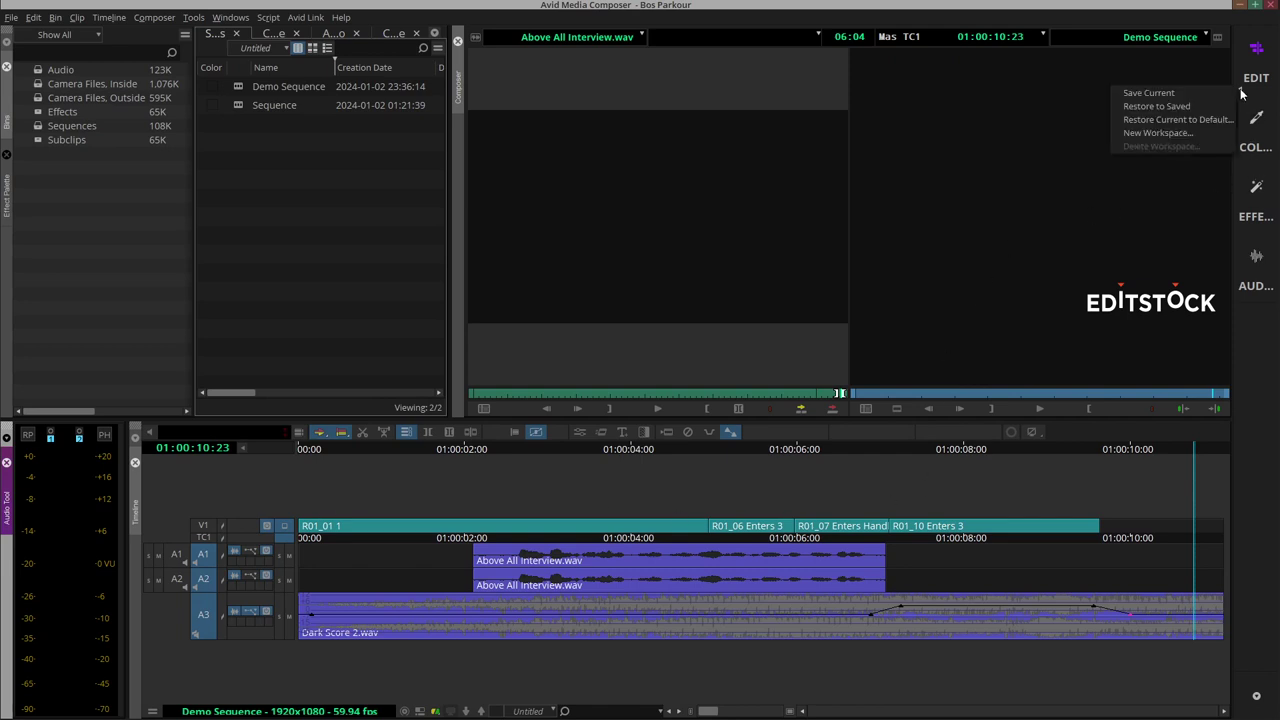
{"action": "left_click", "coordinate": [1224, 91]}
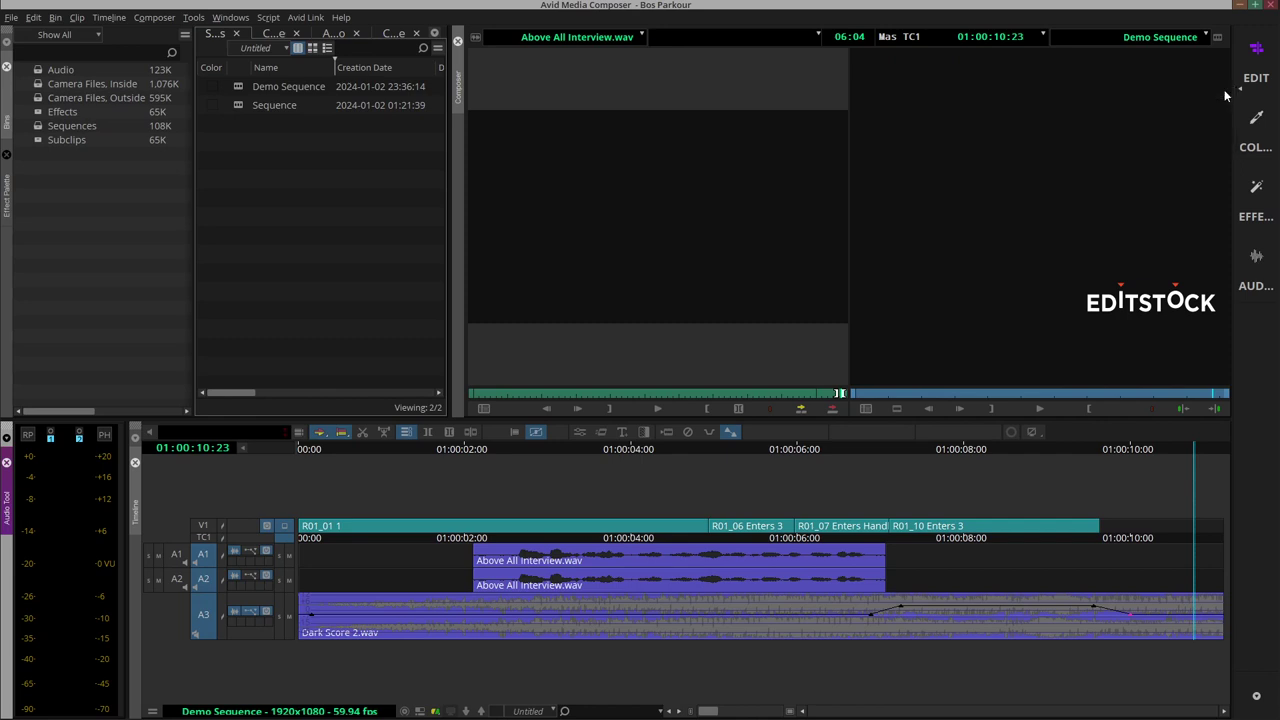